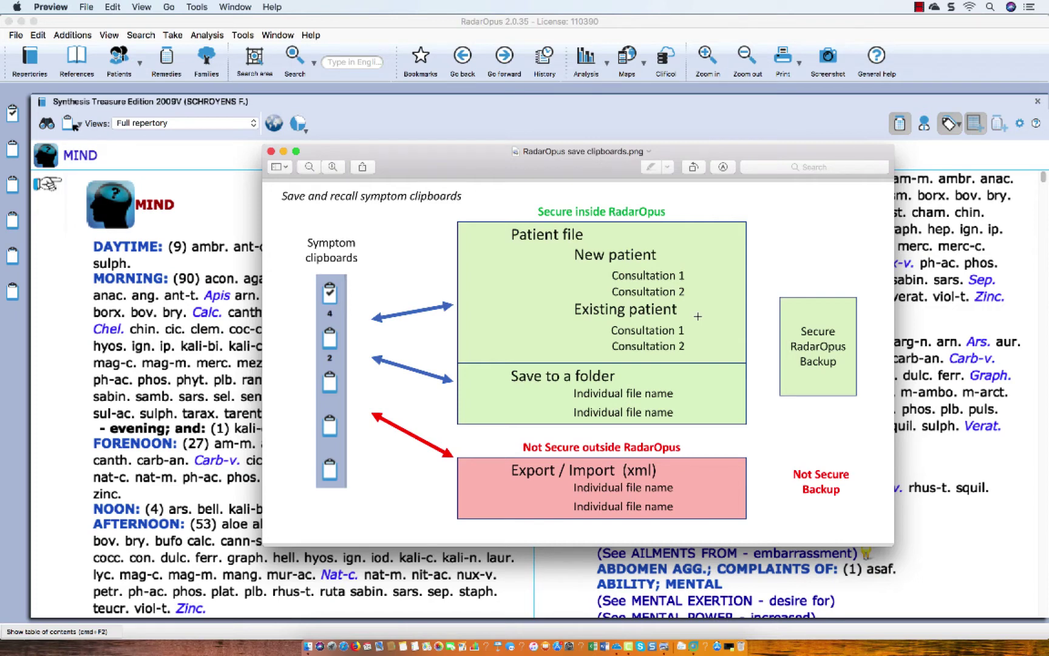
Step: Close the 'RadarOpus save clipboards.png' preview image to reveal the MIND chapter
{"action": "left_click", "coordinate": [270, 152]}
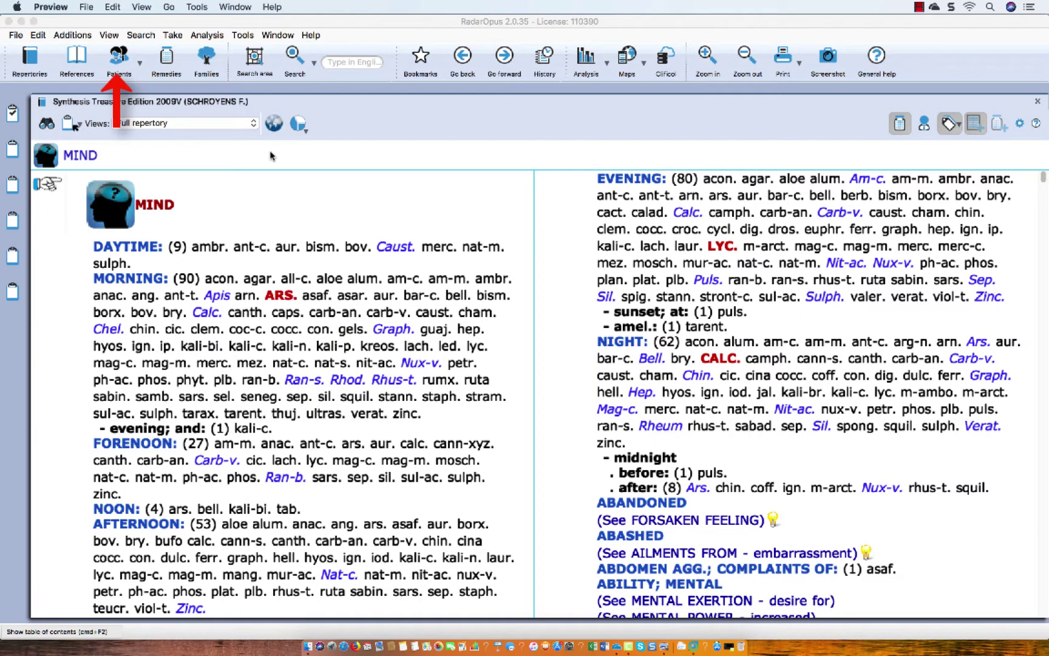
Step: Show the patient list and drag the MORNING and FORENOON rubrics onto Clipboard 1
{"action": "left_click", "coordinate": [120, 61]}
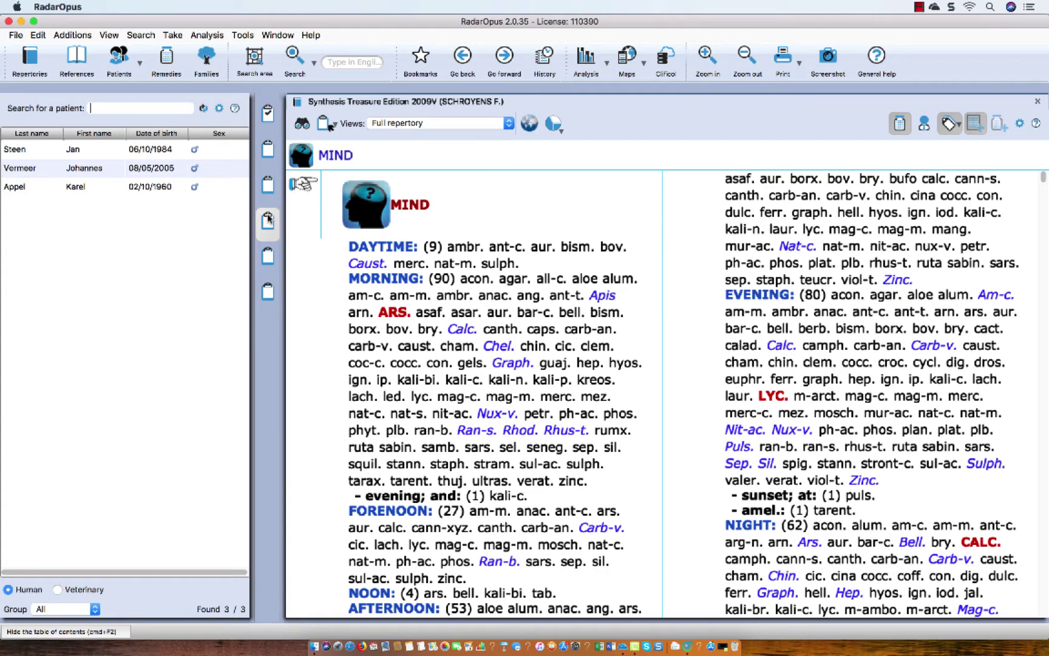
{"action": "left_click_drag", "start_coordinate": [381, 283], "coordinate": [269, 116]}
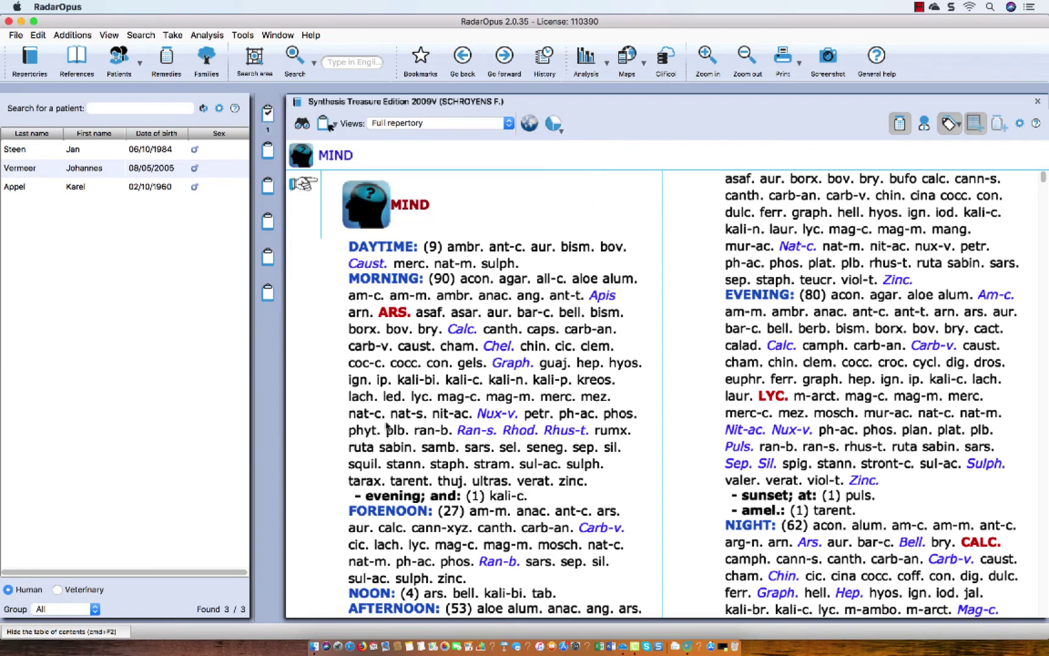
{"action": "mouse_move", "coordinate": [395, 513]}
{"action": "left_mouse_down"}
{"action": "mouse_move", "coordinate": [262, 159]}
{"action": "mouse_move", "coordinate": [272, 124]}
{"action": "left_mouse_up"}
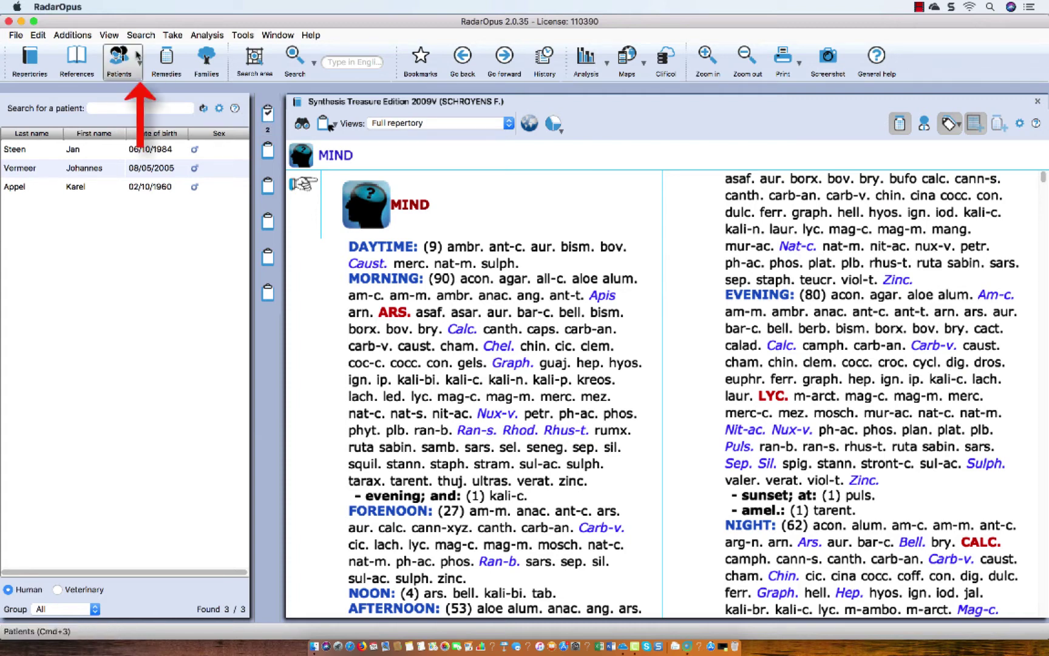
Step: Choose Create a new patient from the Patients dropdown, raising the unsaved-symptoms warning
{"action": "left_click", "coordinate": [141, 63]}
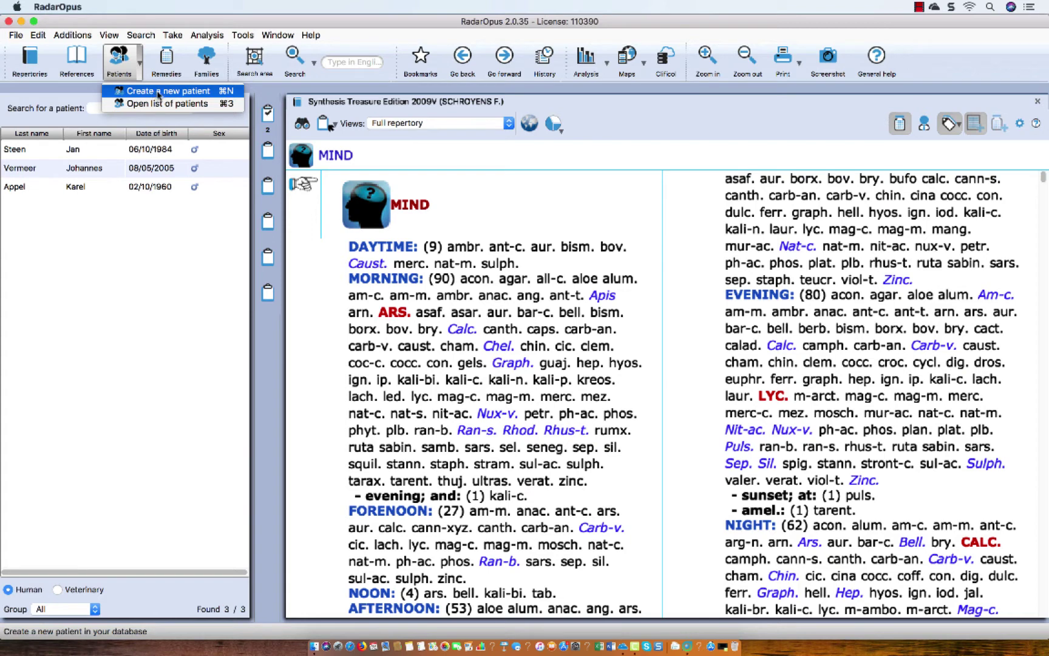
{"action": "left_click", "coordinate": [157, 94]}
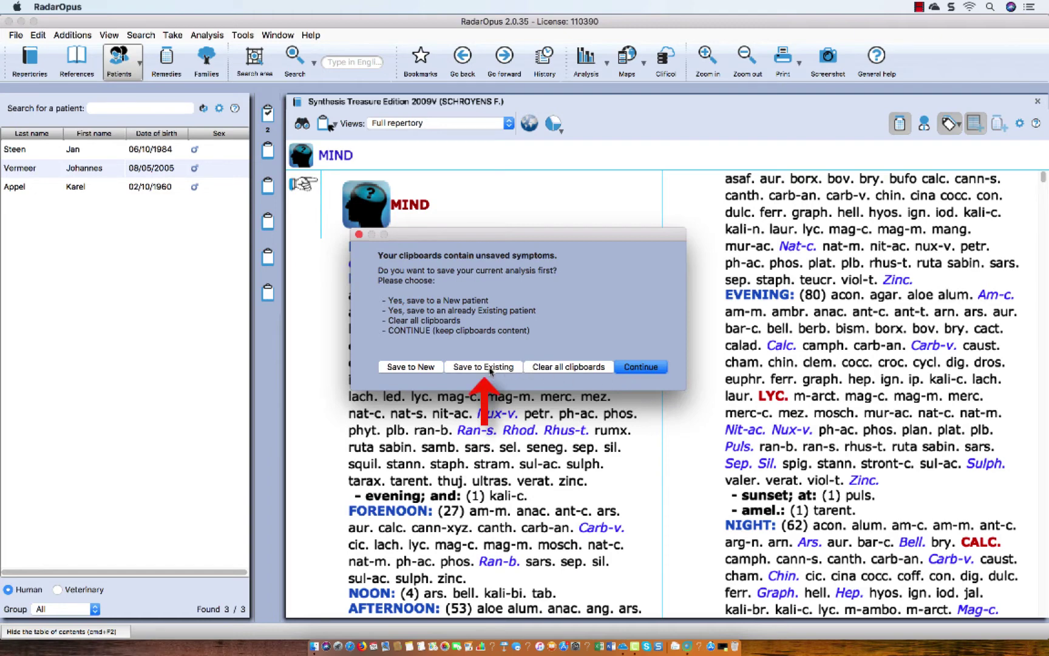
Step: Save the 2-rubric clipboard analysis to the second listed patient as a new consultation
{"action": "left_click", "coordinate": [489, 368]}
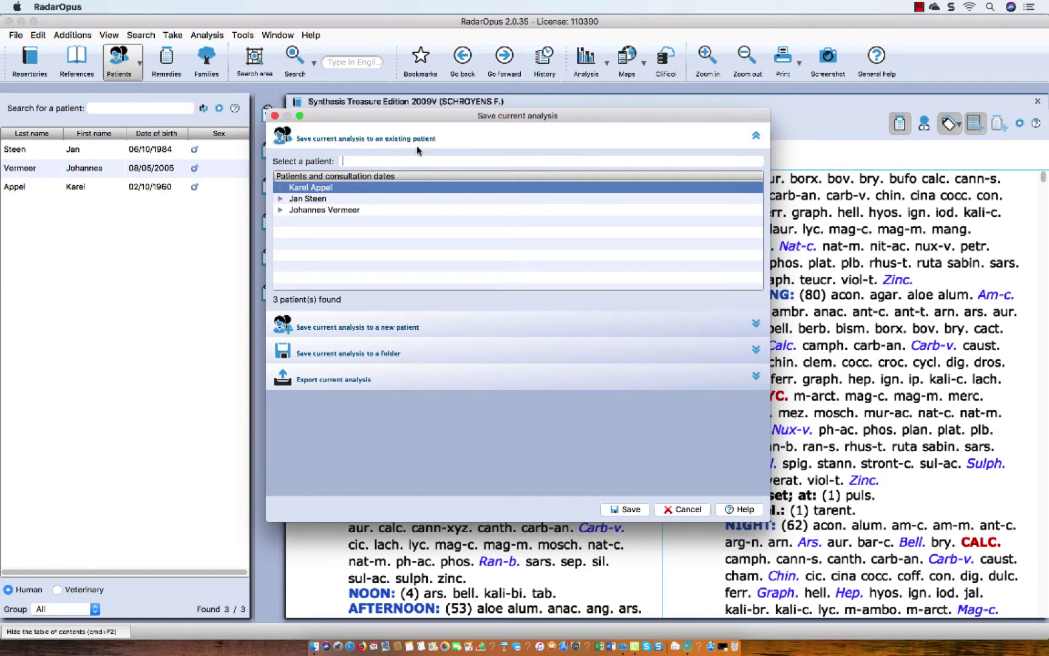
{"action": "left_click", "coordinate": [299, 201]}
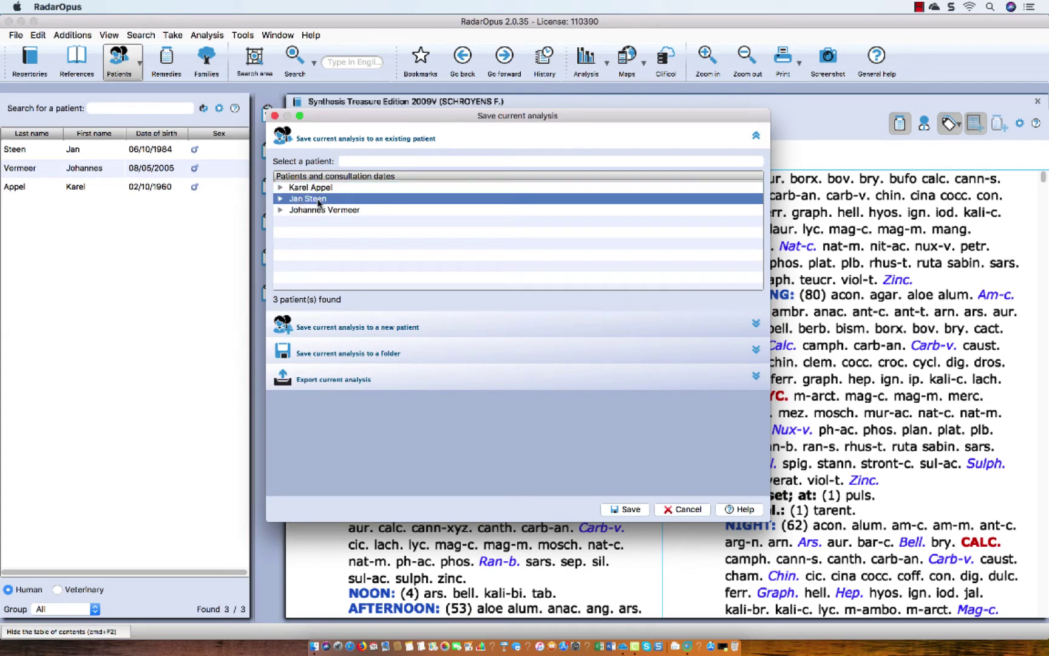
{"action": "left_click", "coordinate": [281, 199]}
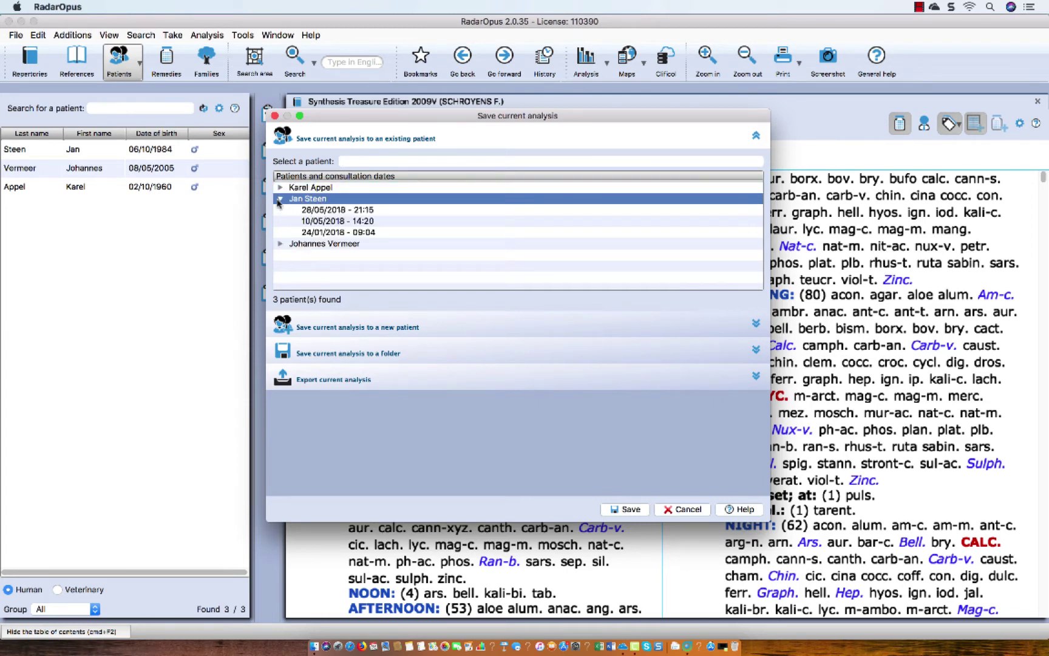
{"action": "left_click", "coordinate": [318, 234]}
{"action": "left_click", "coordinate": [329, 222]}
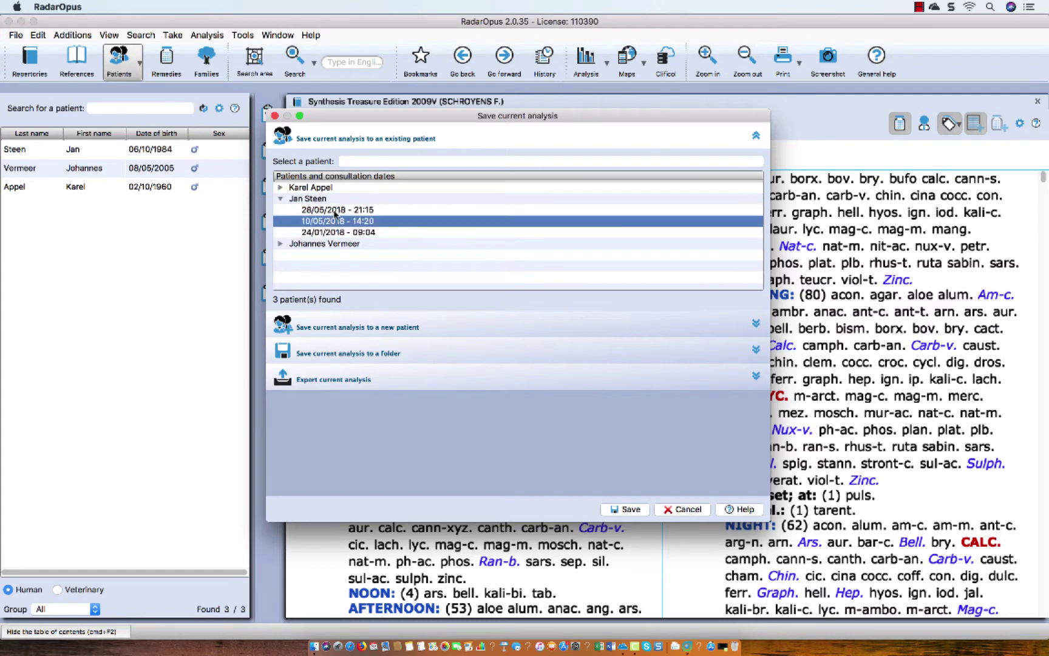
{"action": "left_click", "coordinate": [335, 211]}
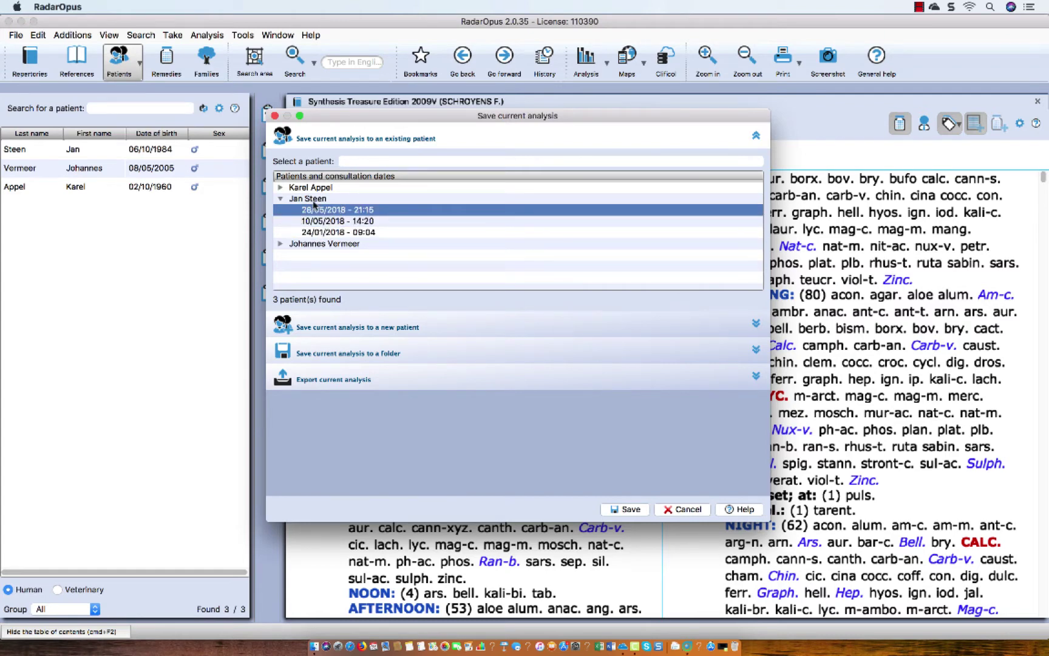
{"action": "left_click", "coordinate": [313, 200]}
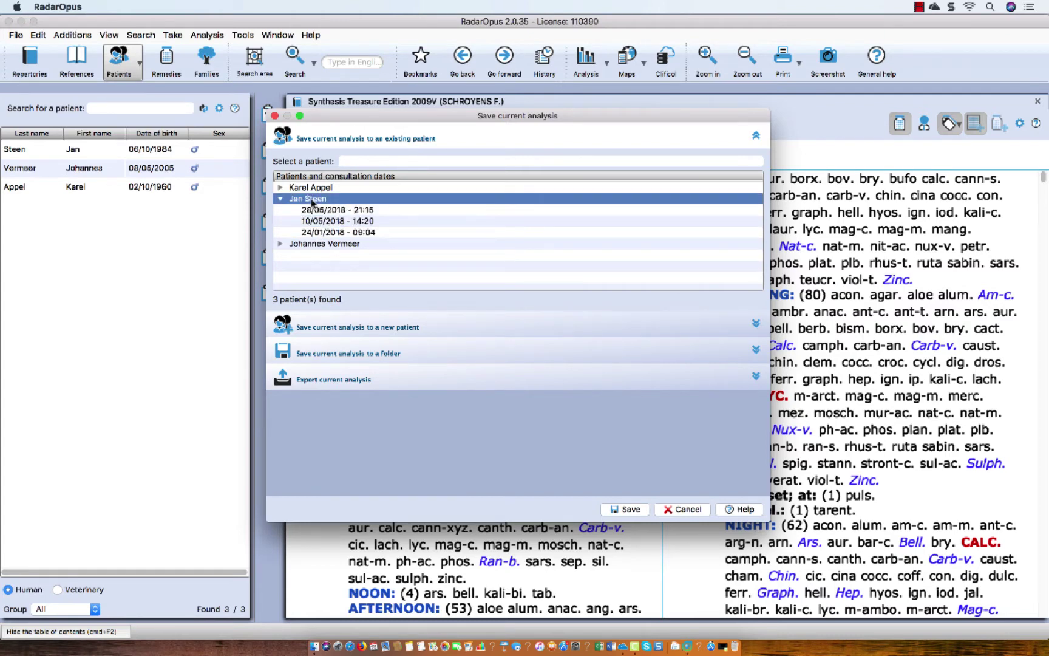
{"action": "left_click", "coordinate": [631, 513]}
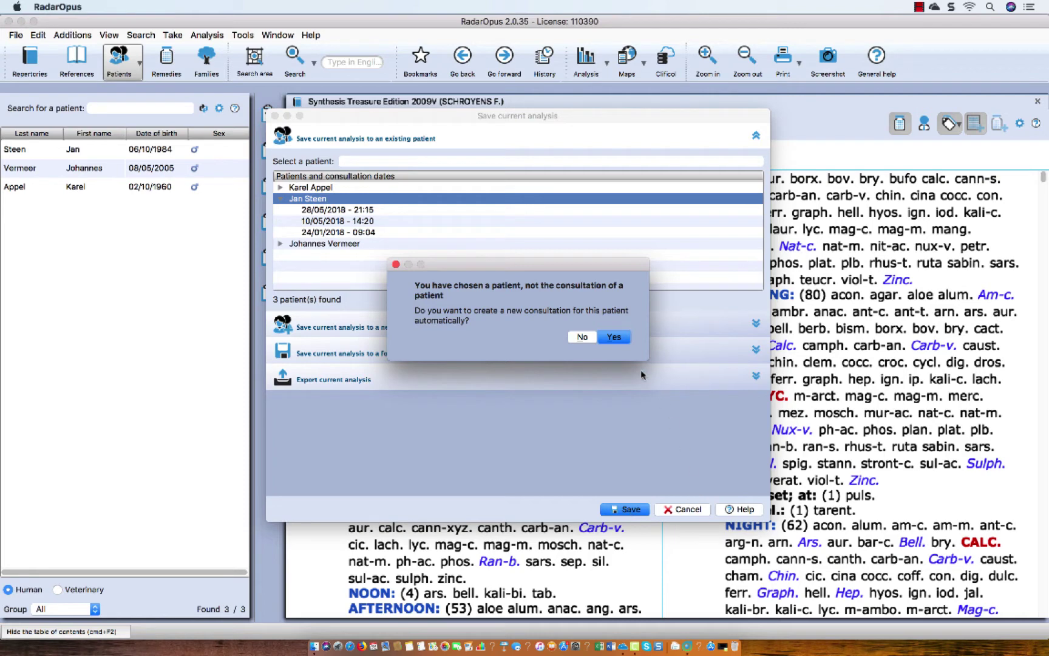
{"action": "left_click", "coordinate": [614, 337]}
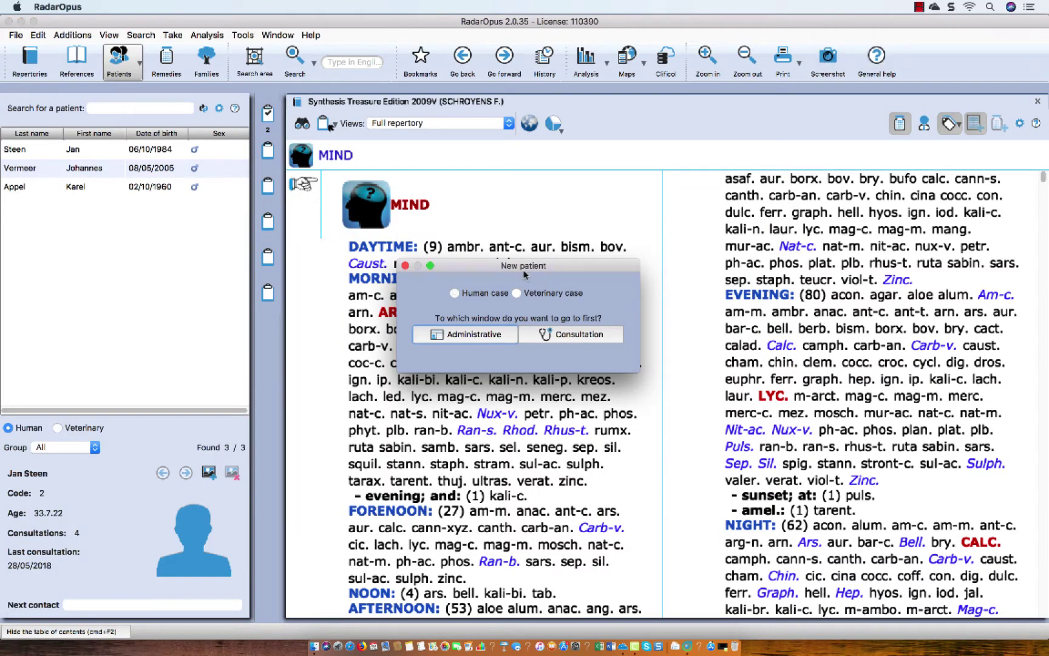
Step: Create a human-case patient with an empty Consultation 1, then close its record
{"action": "left_click", "coordinate": [477, 294]}
{"action": "left_click", "coordinate": [574, 335]}
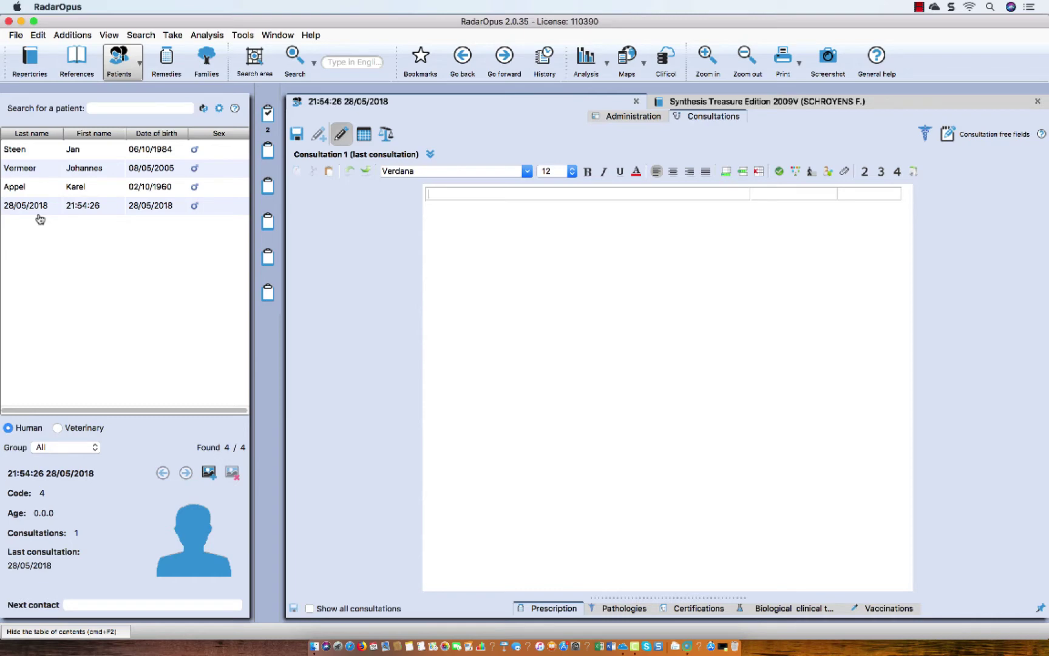
{"action": "left_click", "coordinate": [636, 102]}
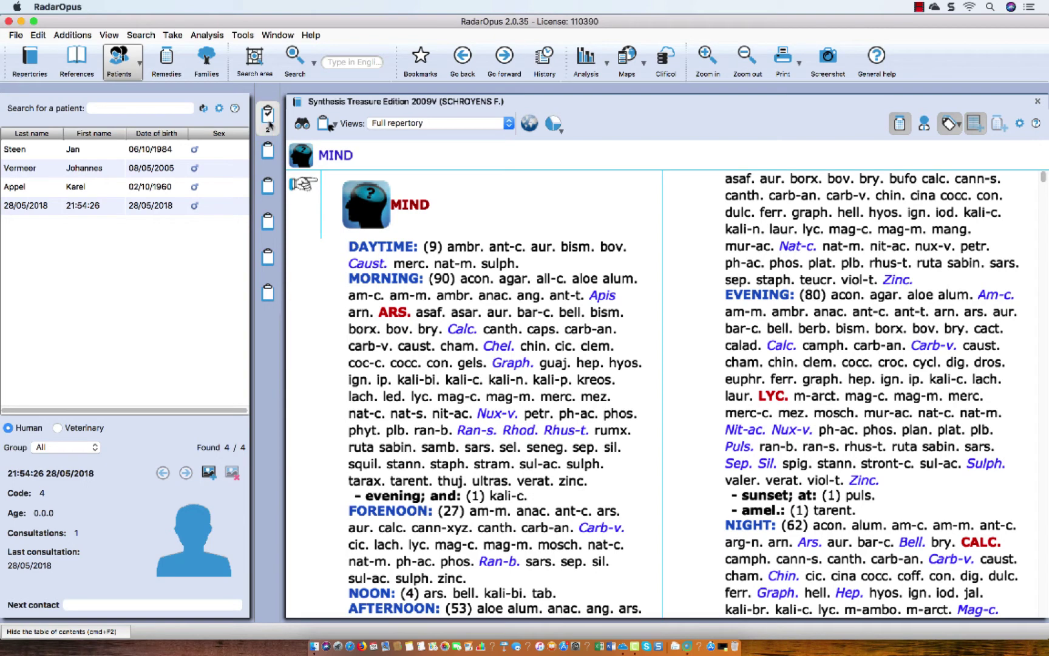
Step: Clear all clipboards and delete the dated 28/05/2018 patient, leaving three patients
{"action": "right_click", "coordinate": [268, 114]}
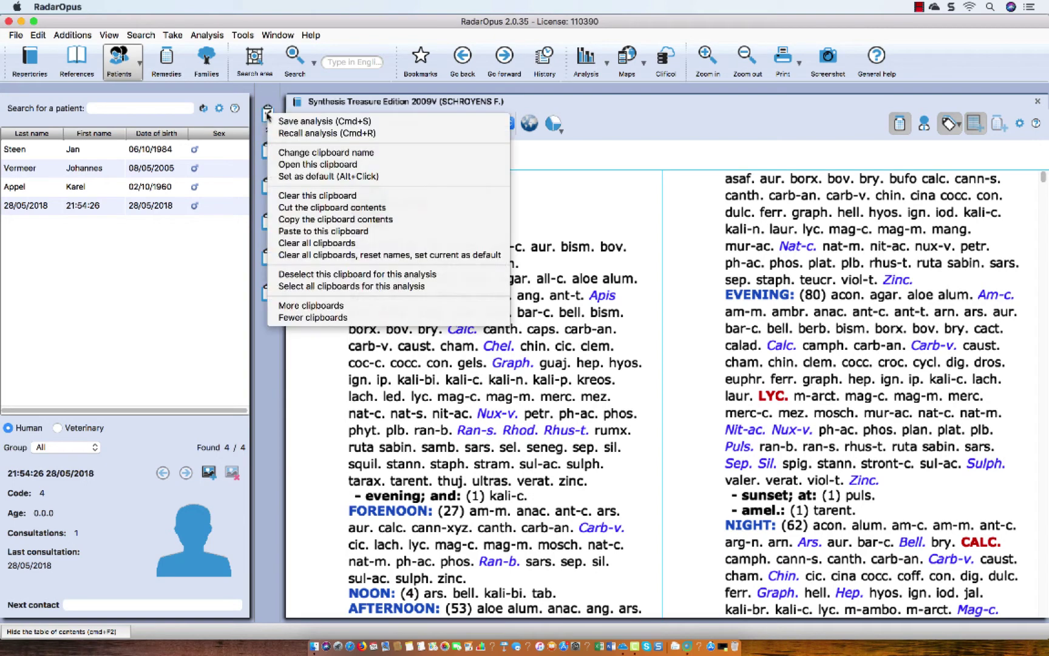
{"action": "left_click", "coordinate": [315, 243]}
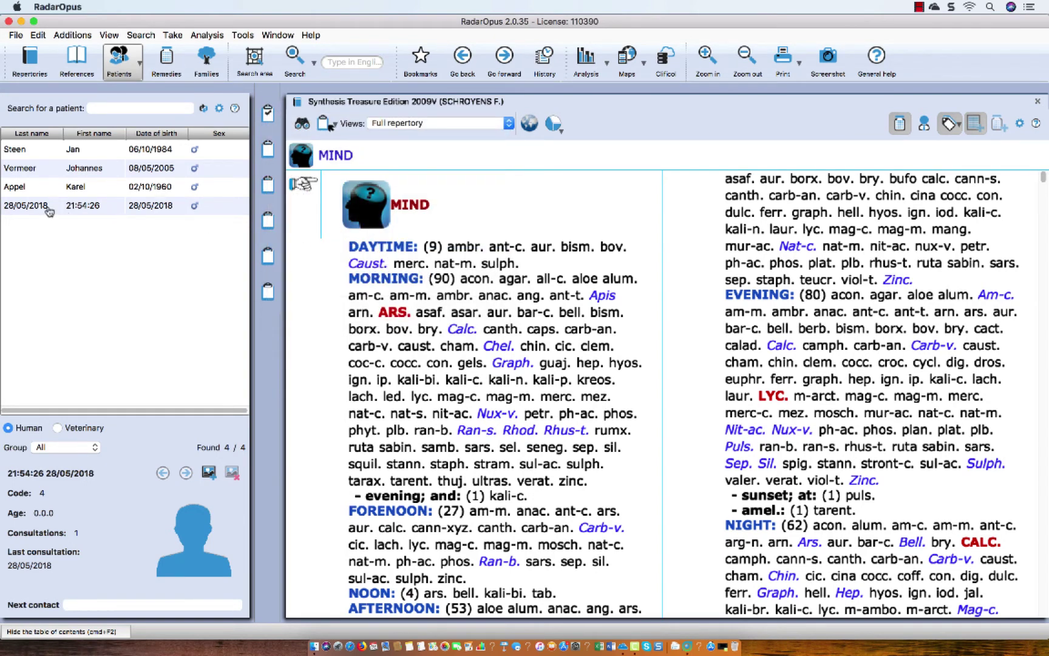
{"action": "right_click", "coordinate": [41, 209]}
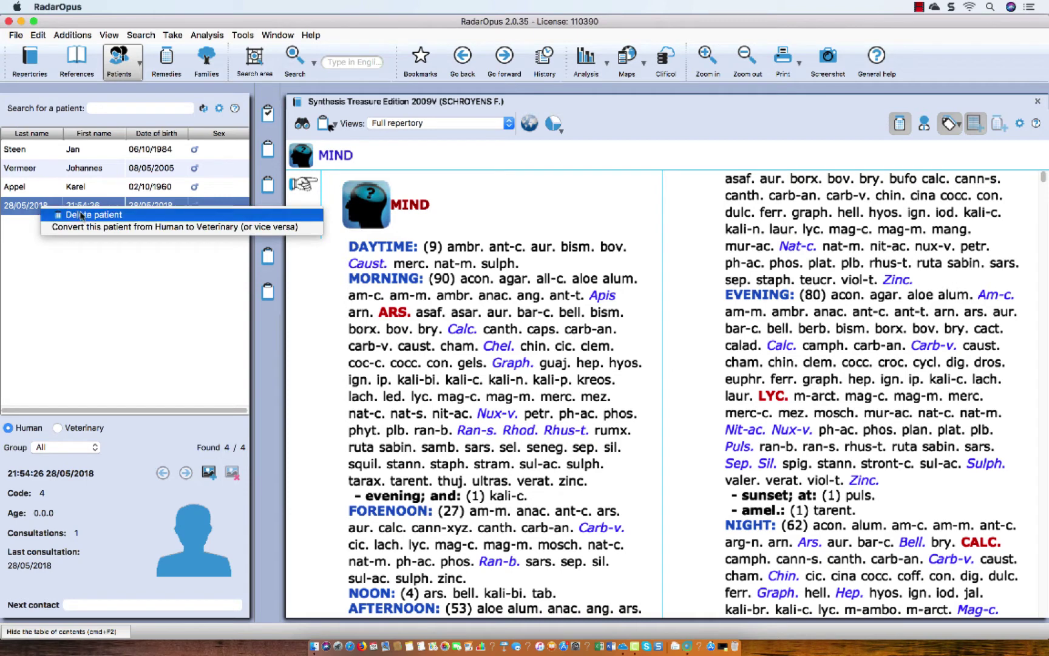
{"action": "left_click", "coordinate": [84, 216]}
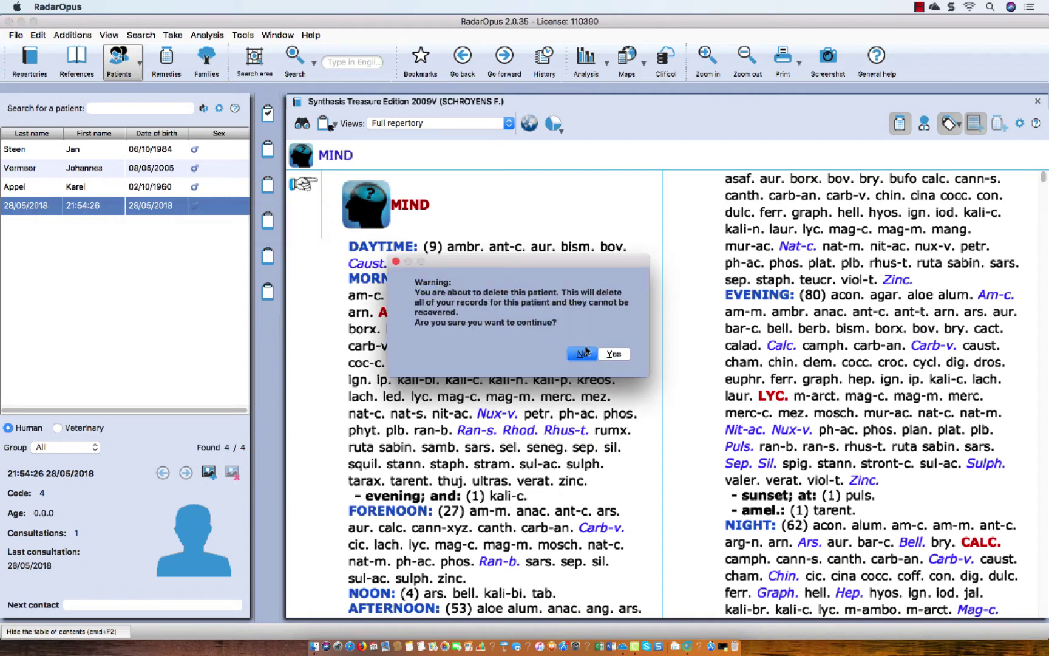
{"action": "left_click", "coordinate": [614, 355]}
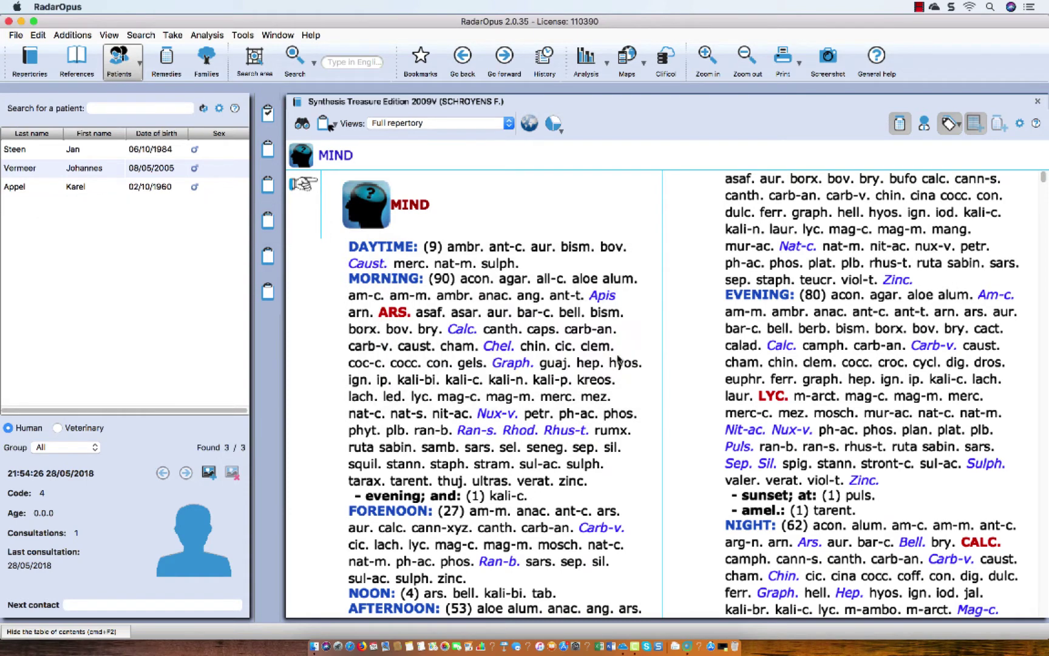
{"action": "left_click", "coordinate": [495, 301]}
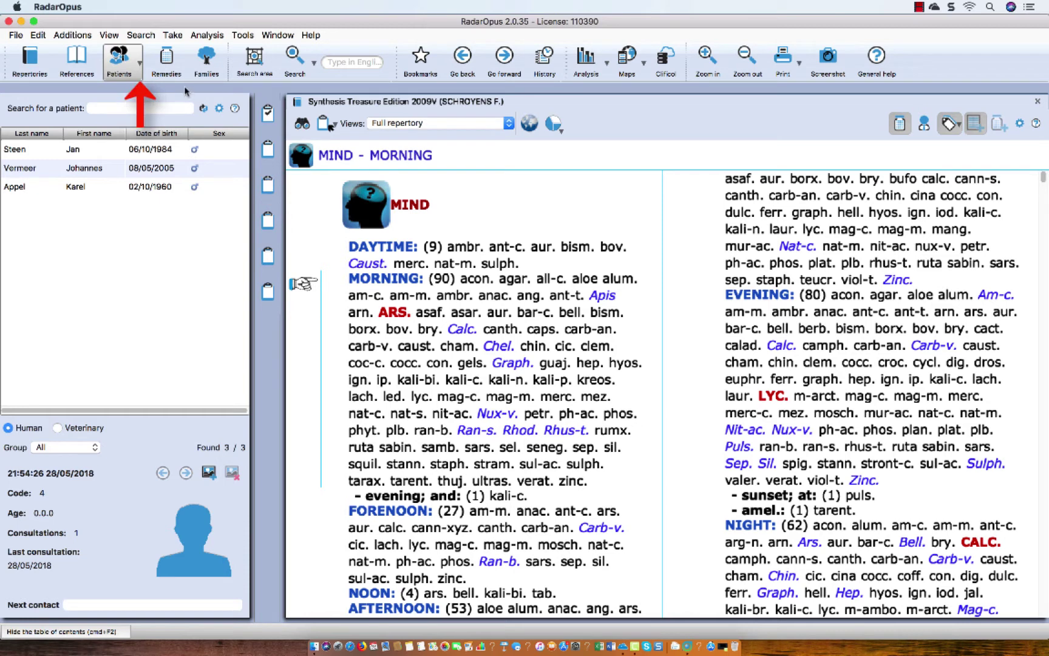
Step: Start a new human patient in the Administrative form and enter the patient's first name
{"action": "left_click", "coordinate": [141, 61]}
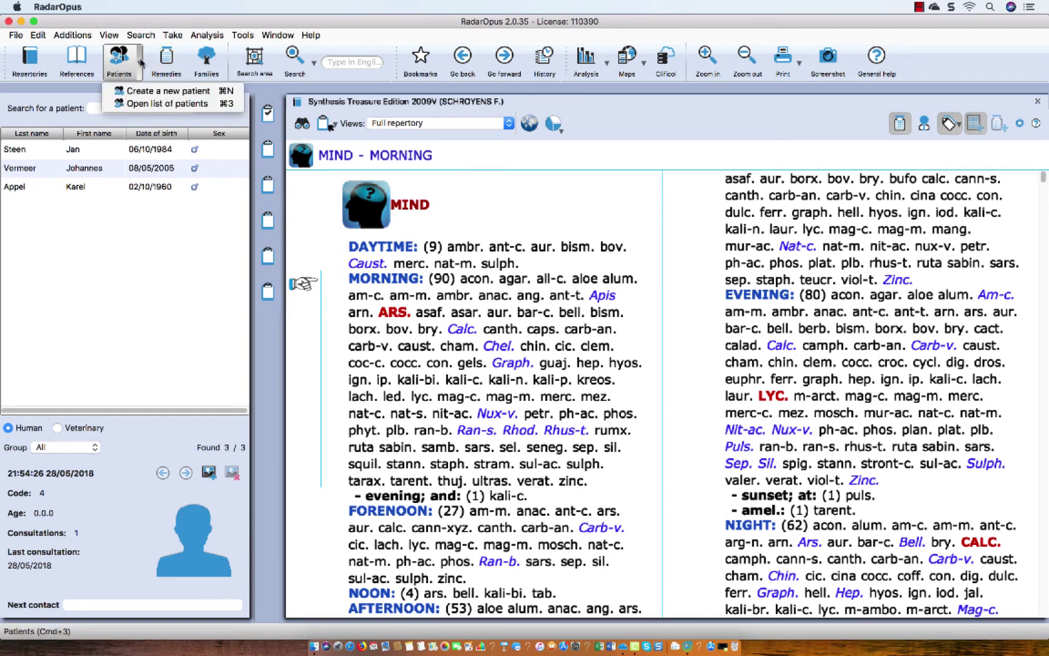
{"action": "left_click", "coordinate": [149, 91]}
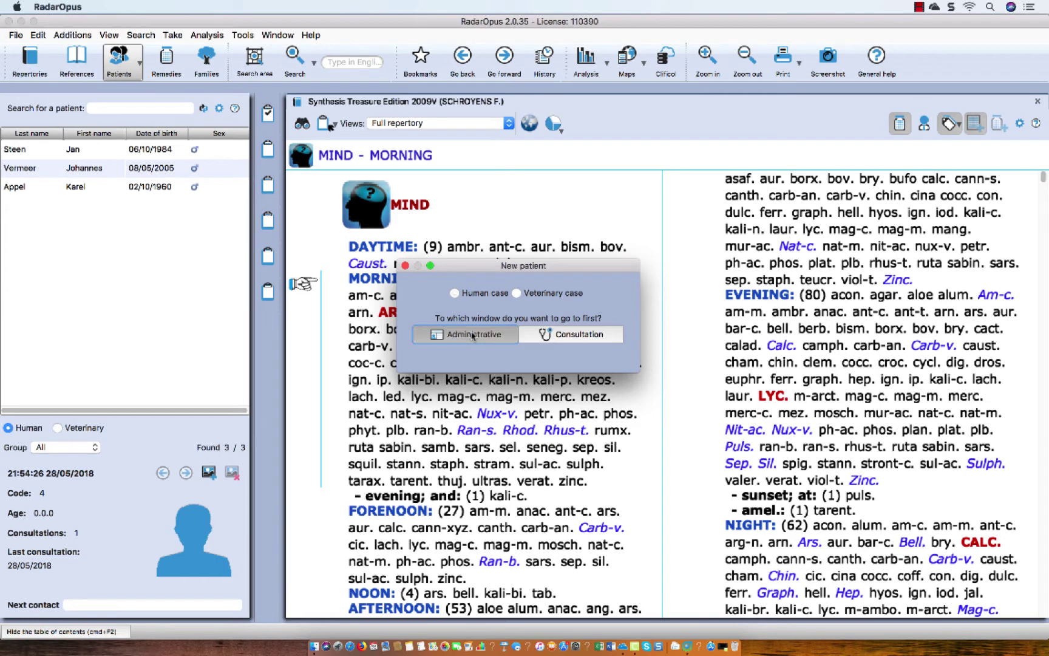
{"action": "left_click", "coordinate": [473, 335]}
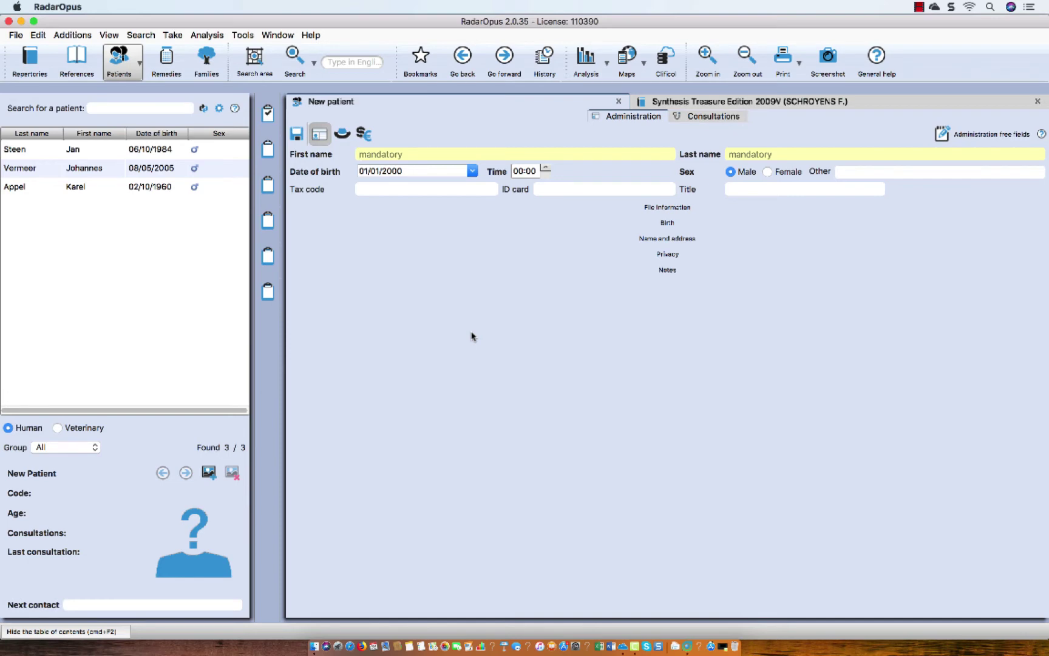
{"action": "key", "text": "Tab"}
{"action": "key", "text": "Tab"}
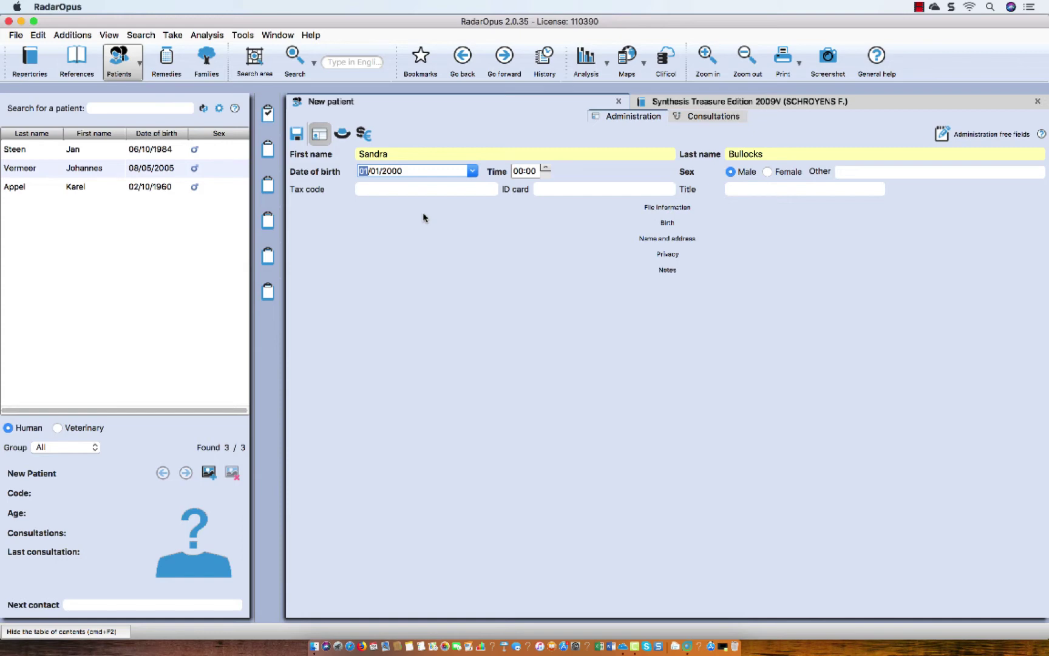
{"action": "type", "text": "09/10/1964"}
Step: Expand and collapse the file information and name-and-address sections of the form
{"action": "left_click", "coordinate": [674, 208]}
{"action": "left_click", "coordinate": [674, 207]}
{"action": "left_click", "coordinate": [669, 238]}
{"action": "left_click", "coordinate": [668, 239]}
{"action": "left_click", "coordinate": [671, 239]}
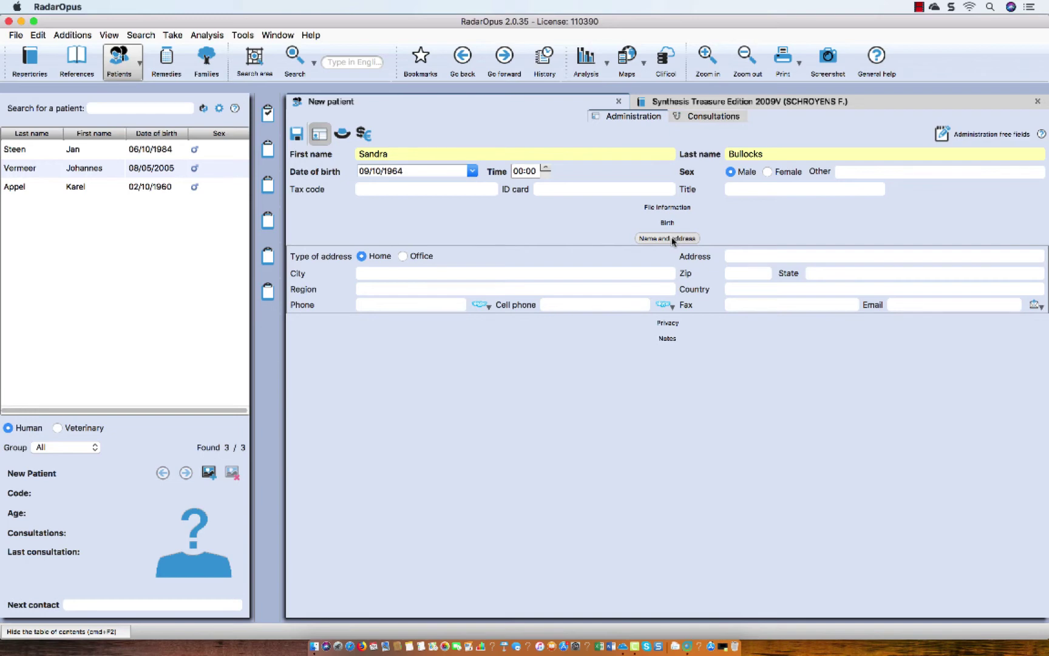
{"action": "left_click", "coordinate": [673, 240]}
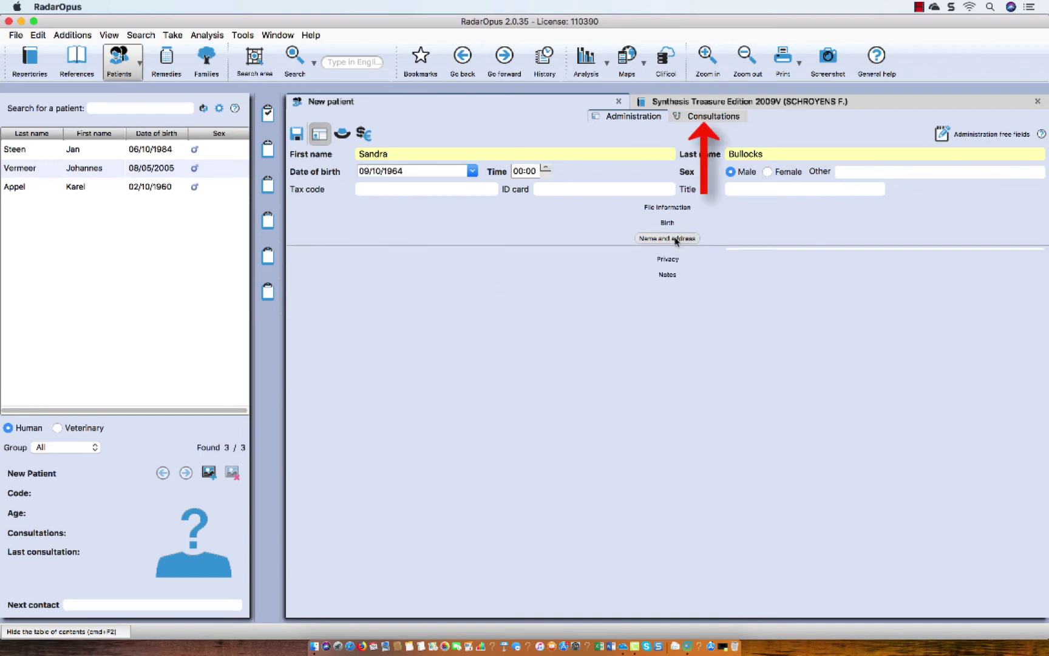
Step: Save the patient via the Consultations tab and note 'Inflammation eye' in Consultation 1
{"action": "left_click", "coordinate": [703, 117]}
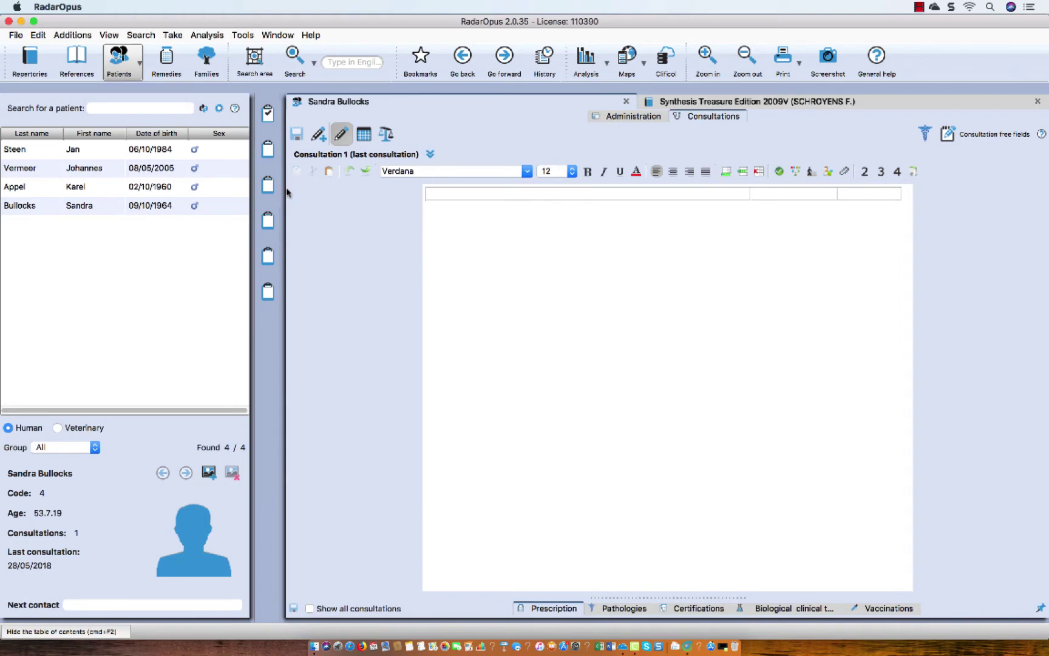
{"action": "type", "text": "Inflammation eye"}
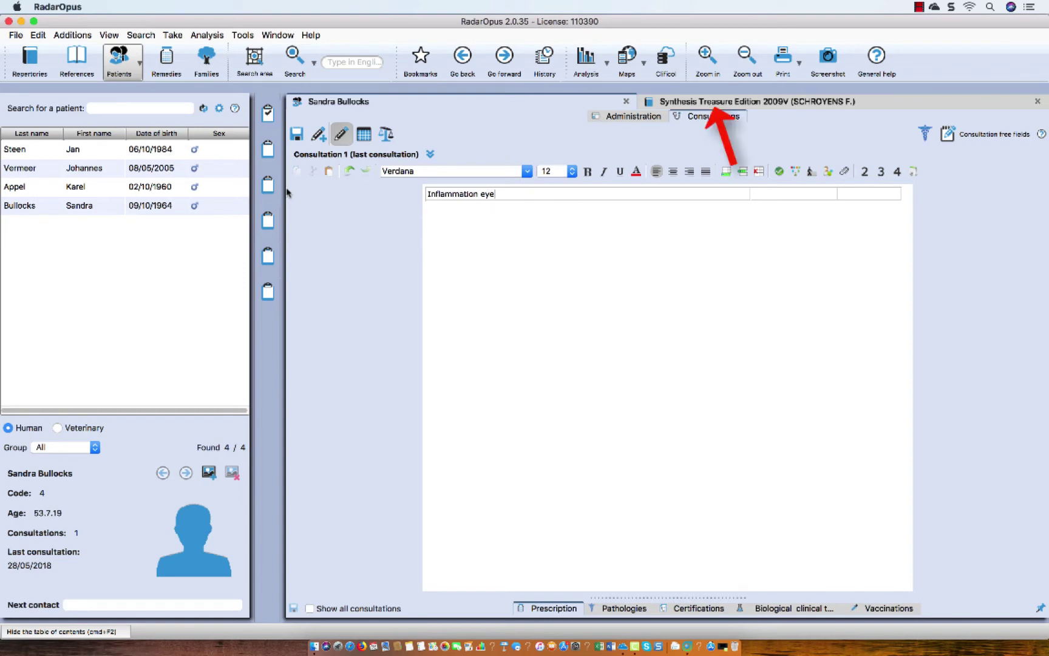
Step: Find EYE - INFLAMMATION - acute in the Synthesis repertory and add it to the clipboard
{"action": "left_click", "coordinate": [729, 105]}
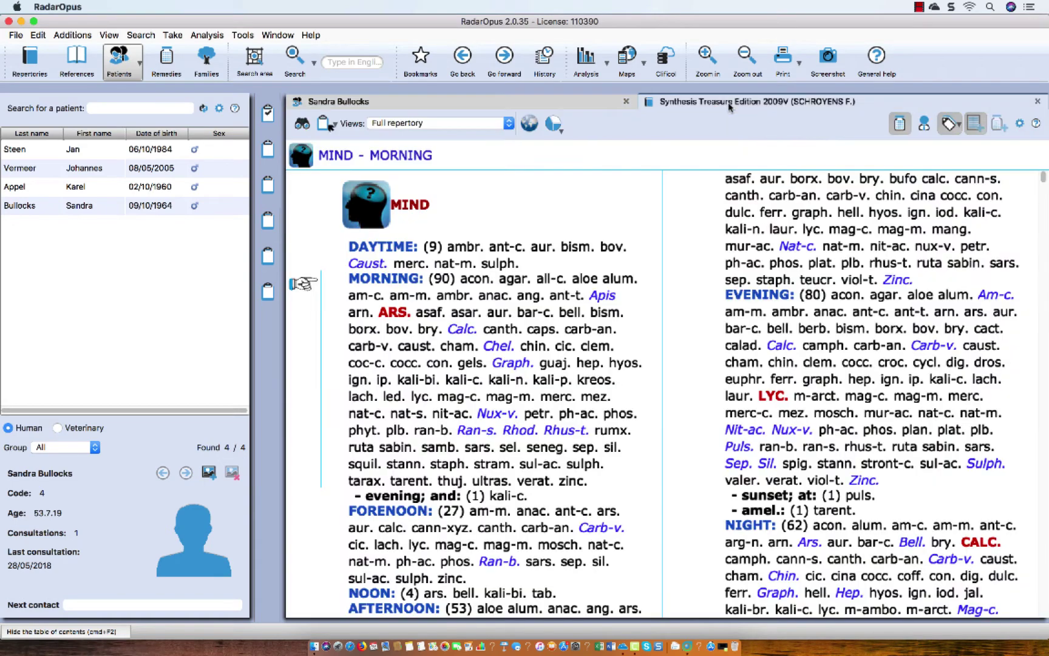
{"action": "key", "text": "super+r"}
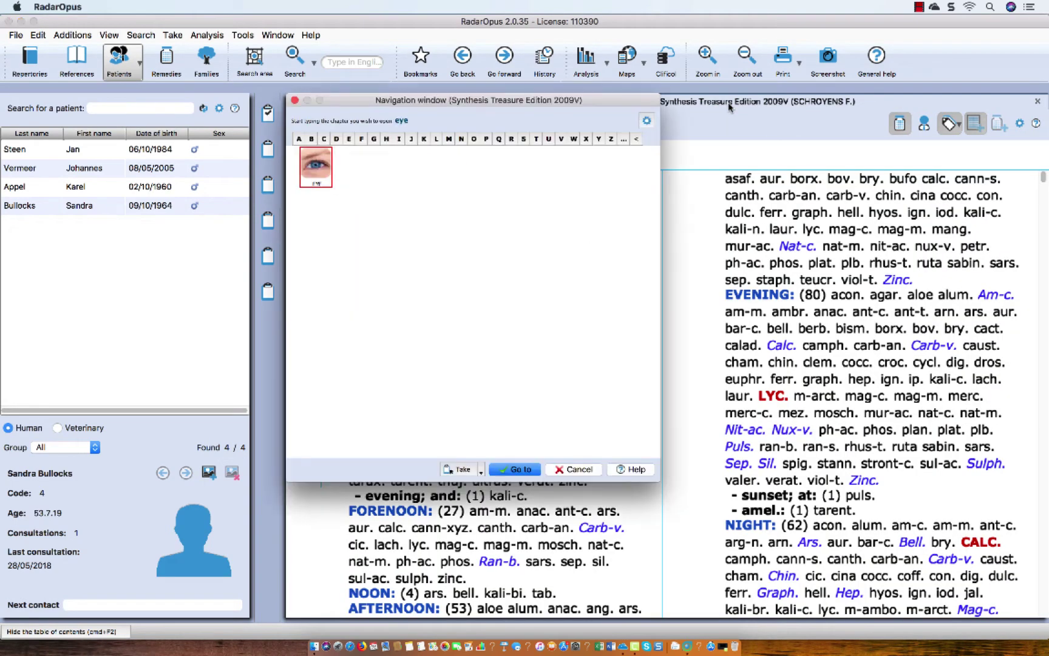
{"action": "type", "text": "infla"}
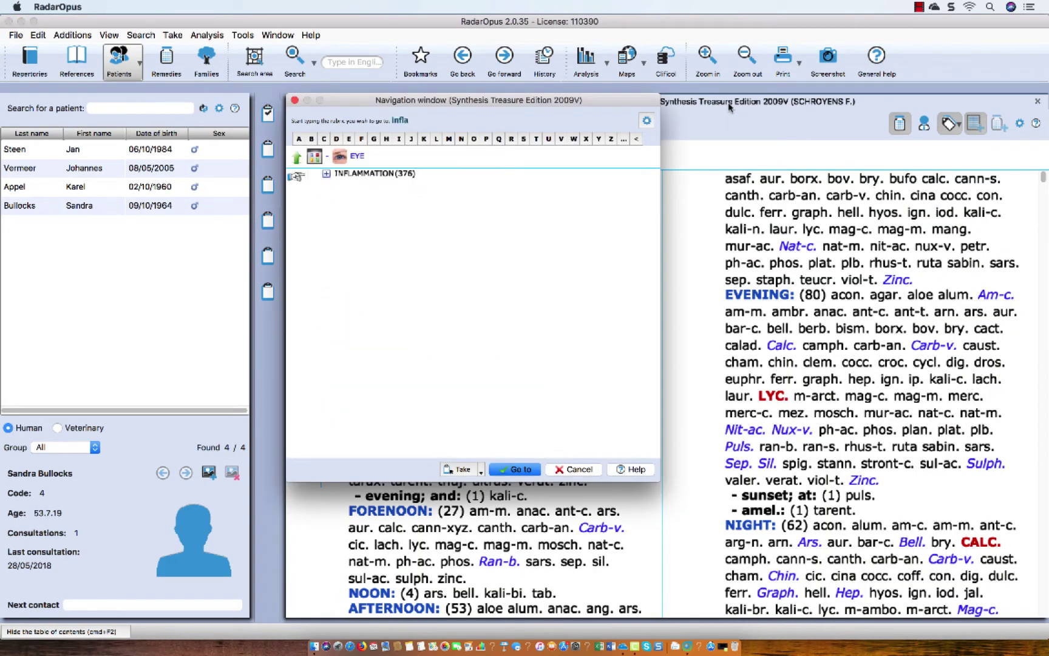
{"action": "key", "text": "Return"}
{"action": "type", "text": "ac"}
{"action": "key", "text": "Return"}
{"action": "key", "text": "Return"}
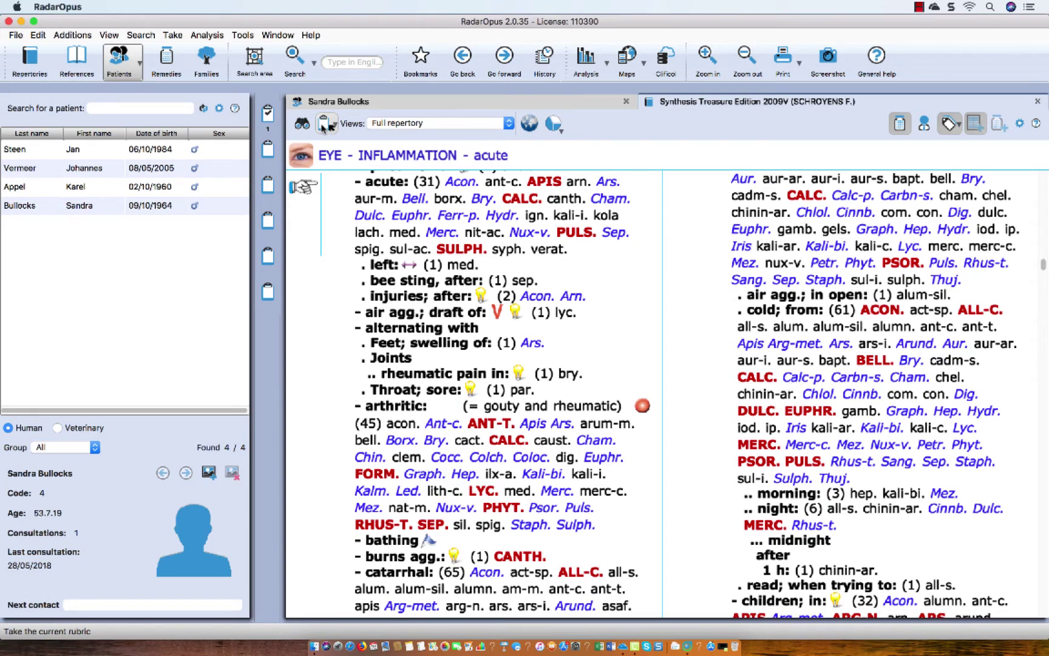
{"action": "left_click", "coordinate": [323, 124]}
{"action": "key", "text": "BackSpace"}
{"action": "key", "text": "BackSpace"}
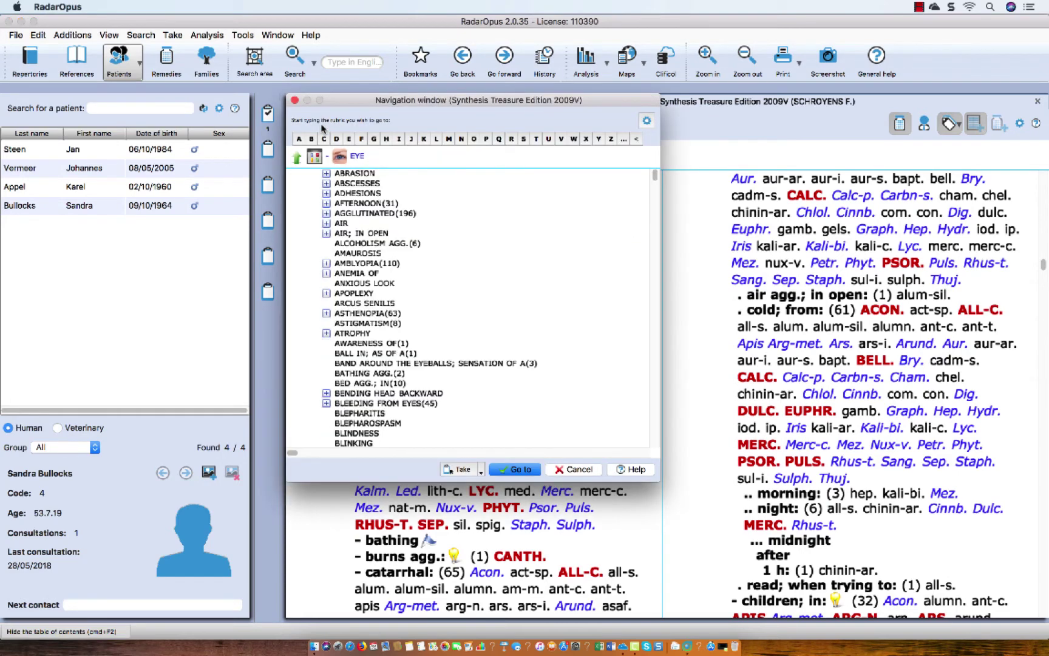
Step: Navigate to EYE - PAIN - stitching pain and jump to that rubric in the repertory
{"action": "type", "text": "pain"}
{"action": "key", "text": "Right"}
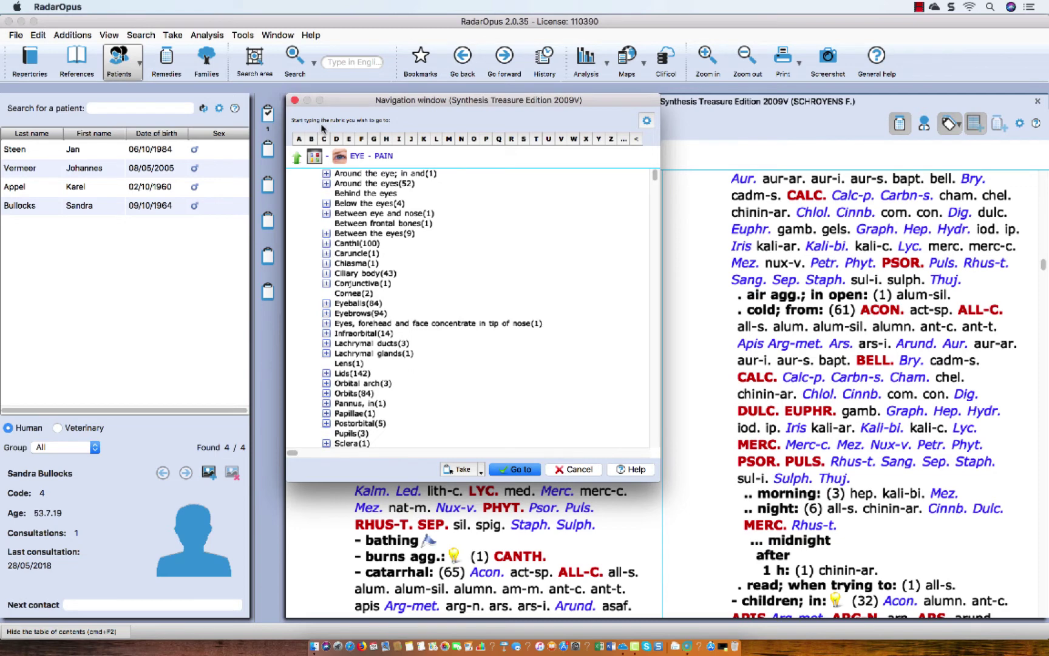
{"action": "type", "text": "stitching"}
{"action": "key", "text": "Right"}
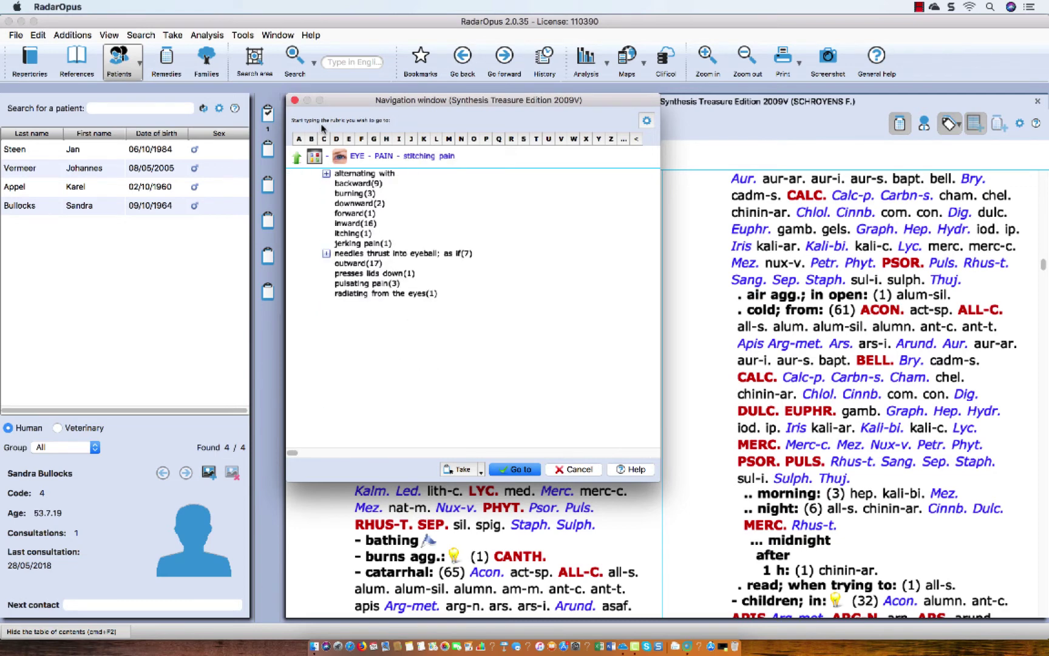
{"action": "key", "text": "Return"}
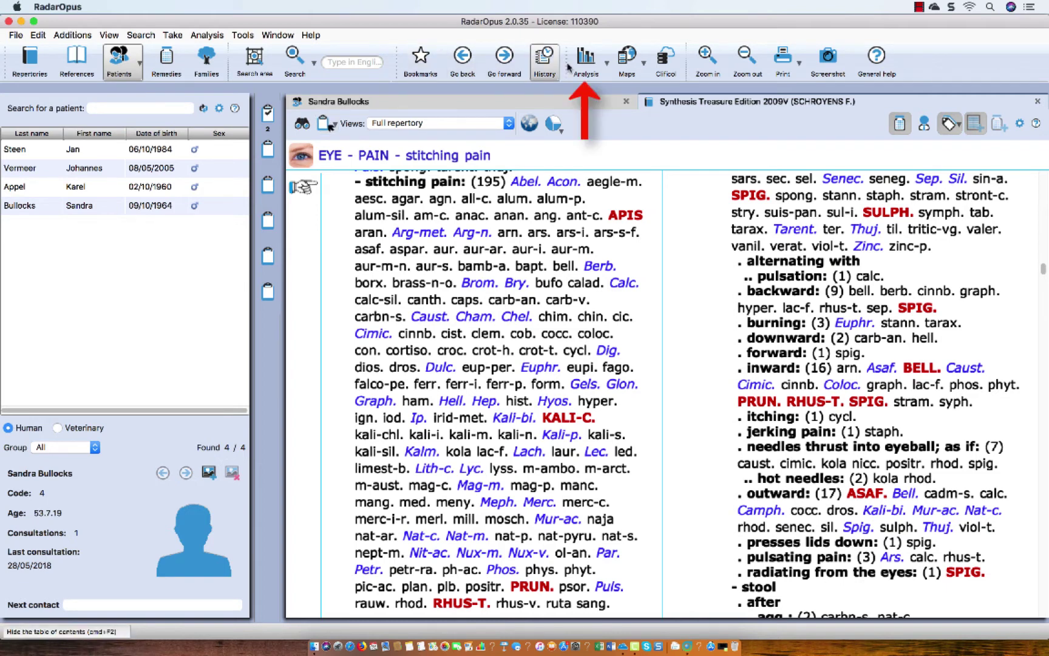
Step: Run the Analysis on both eye rubrics, then bring back the patient's Consultation 1 notes
{"action": "left_click", "coordinate": [586, 61]}
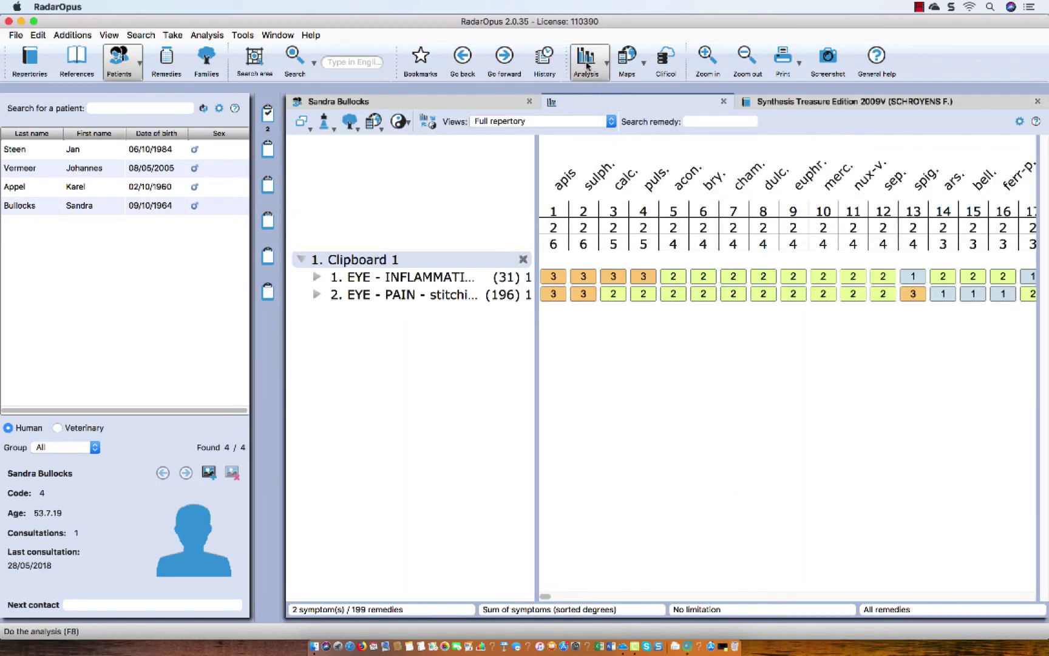
{"action": "left_click", "coordinate": [412, 104]}
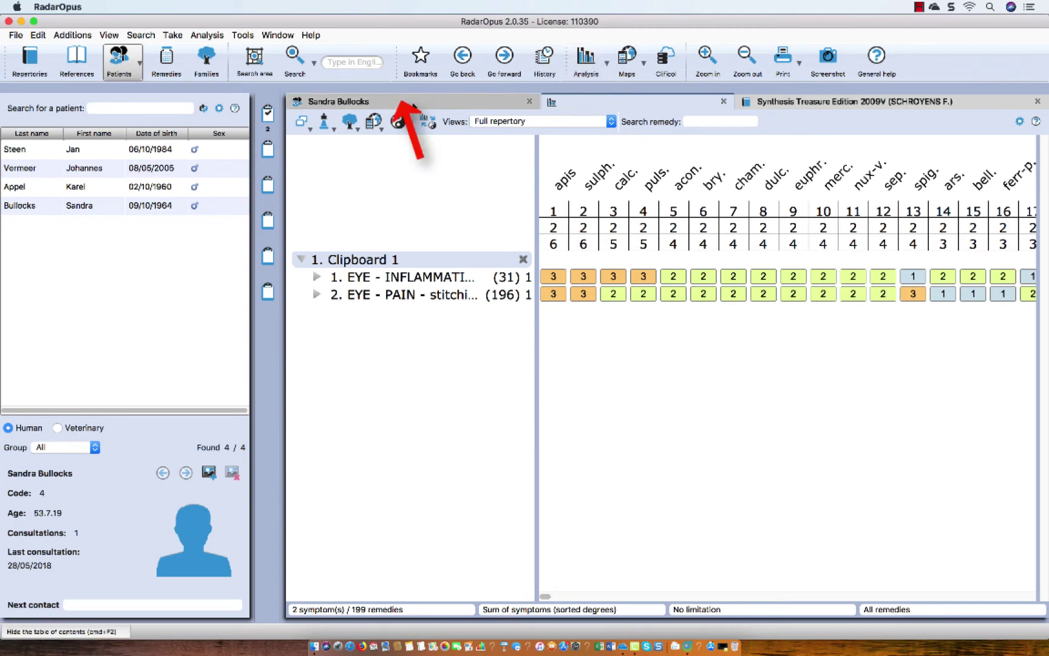
{"action": "left_click", "coordinate": [412, 106]}
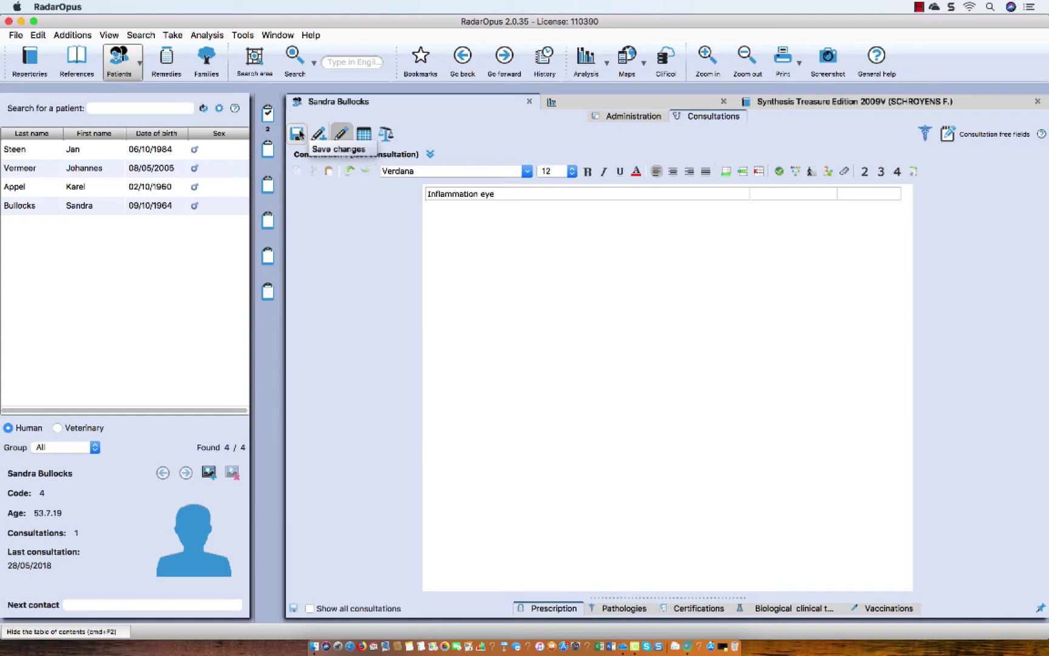
Step: Save Consultation 1 with its 2-symptom analysis, verify it in the consultations list, and return to Synthesis
{"action": "left_click", "coordinate": [298, 134]}
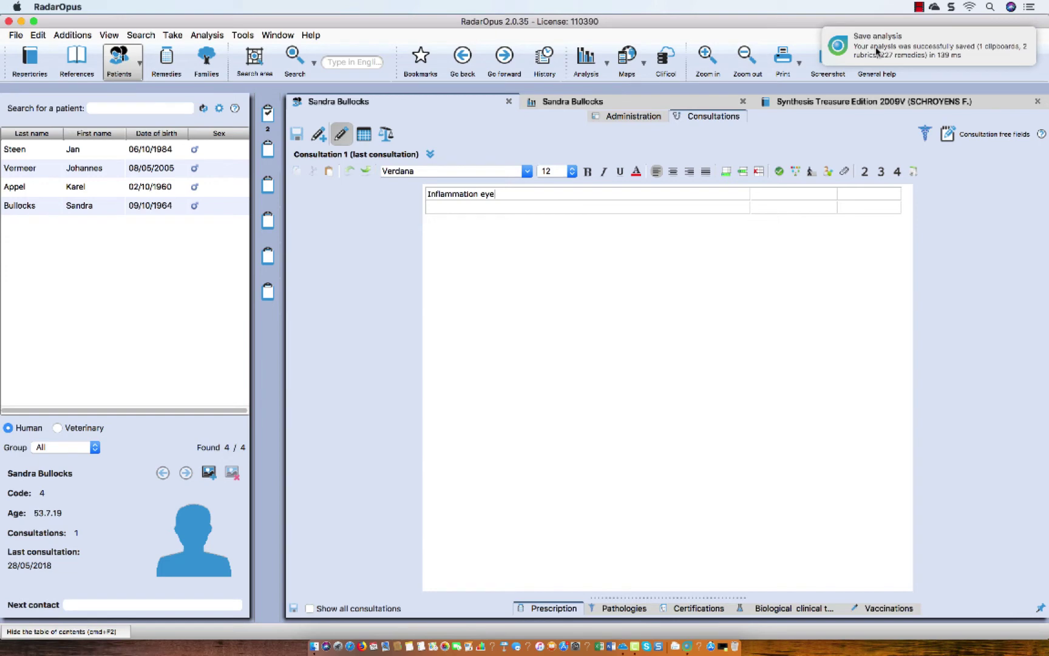
{"action": "left_click", "coordinate": [363, 135]}
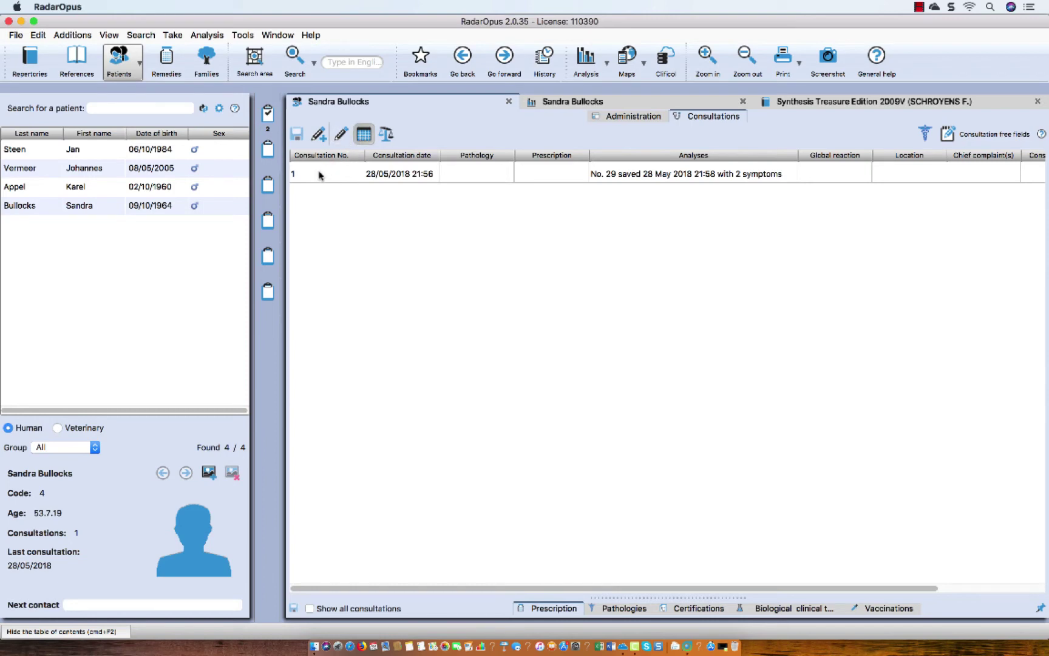
{"action": "mouse_move", "coordinate": [683, 176]}
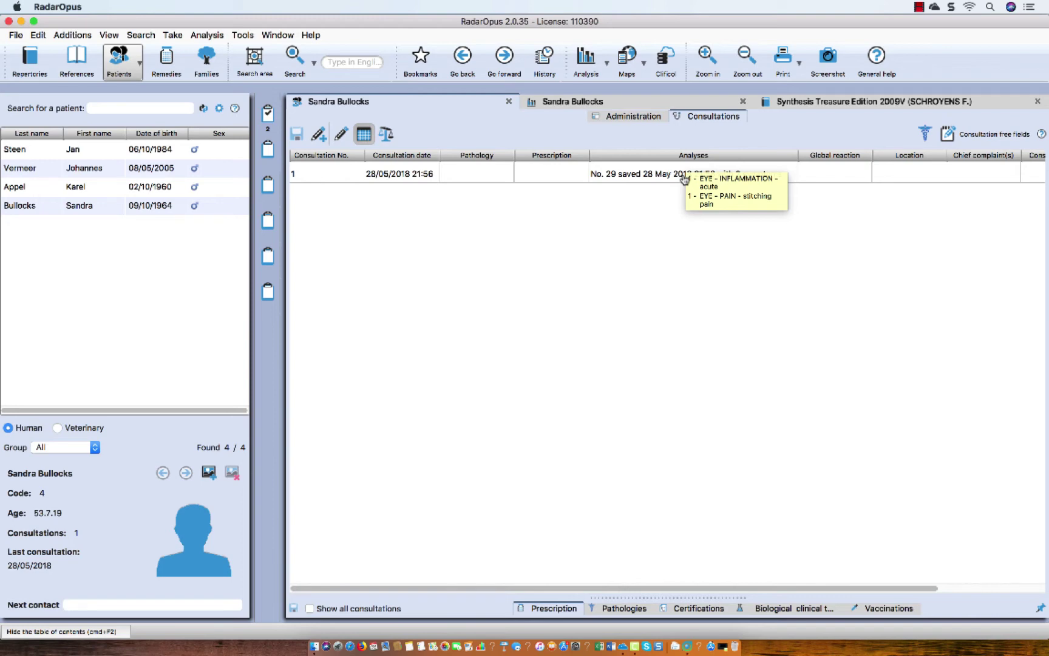
{"action": "left_click", "coordinate": [340, 134]}
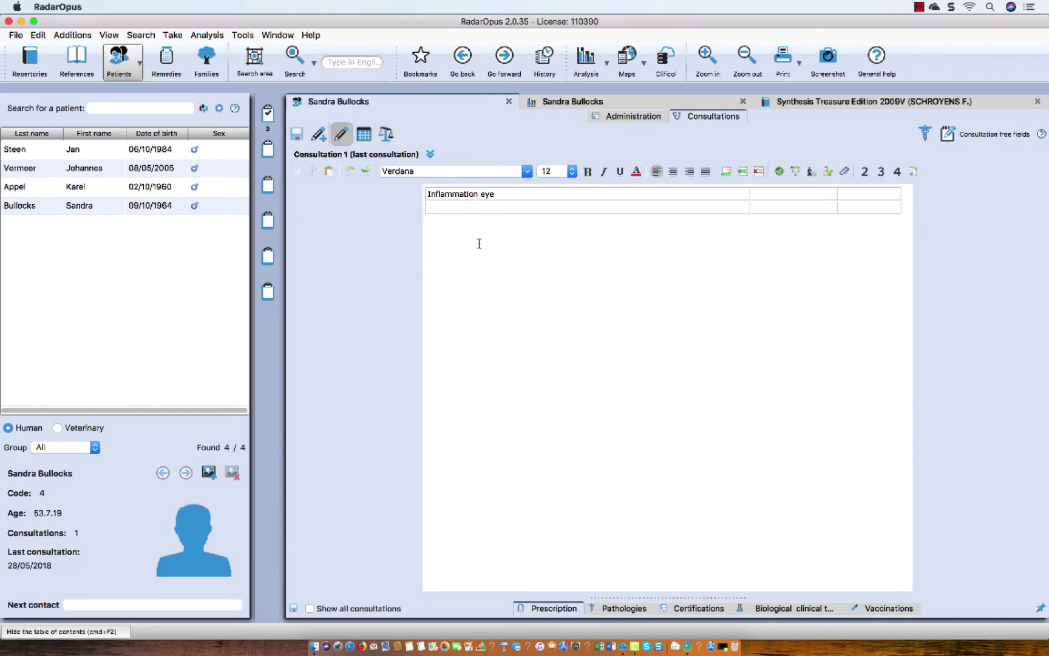
{"action": "left_click", "coordinate": [823, 105]}
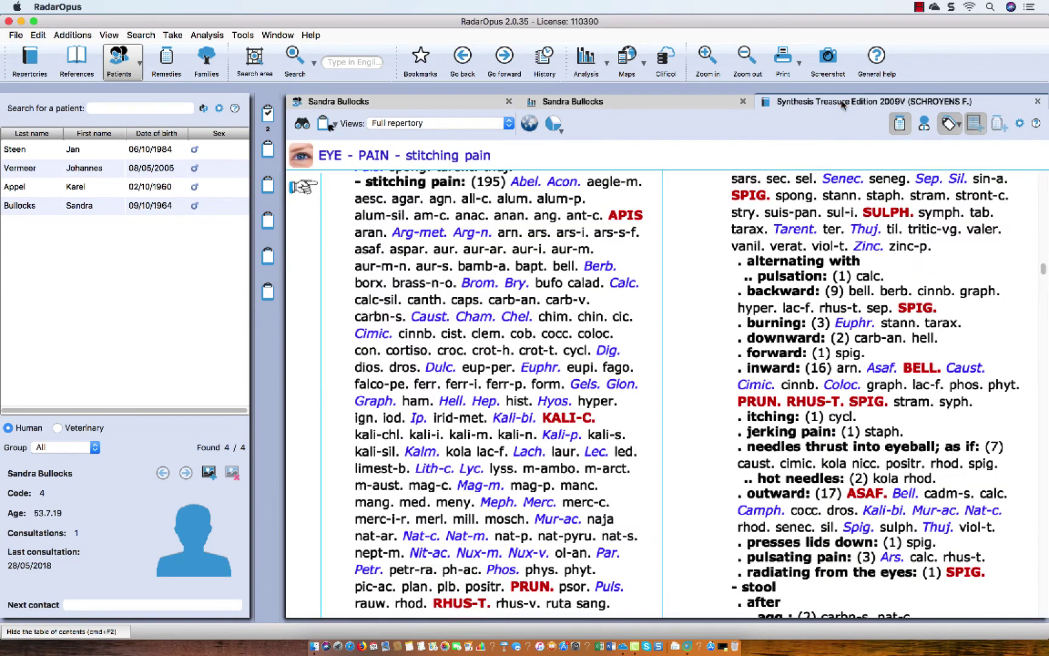
Step: Put MIND - ANXIETY - health; about on the clipboard as the third rubric, then return to Consultation 1
{"action": "type", "text": "mi"}
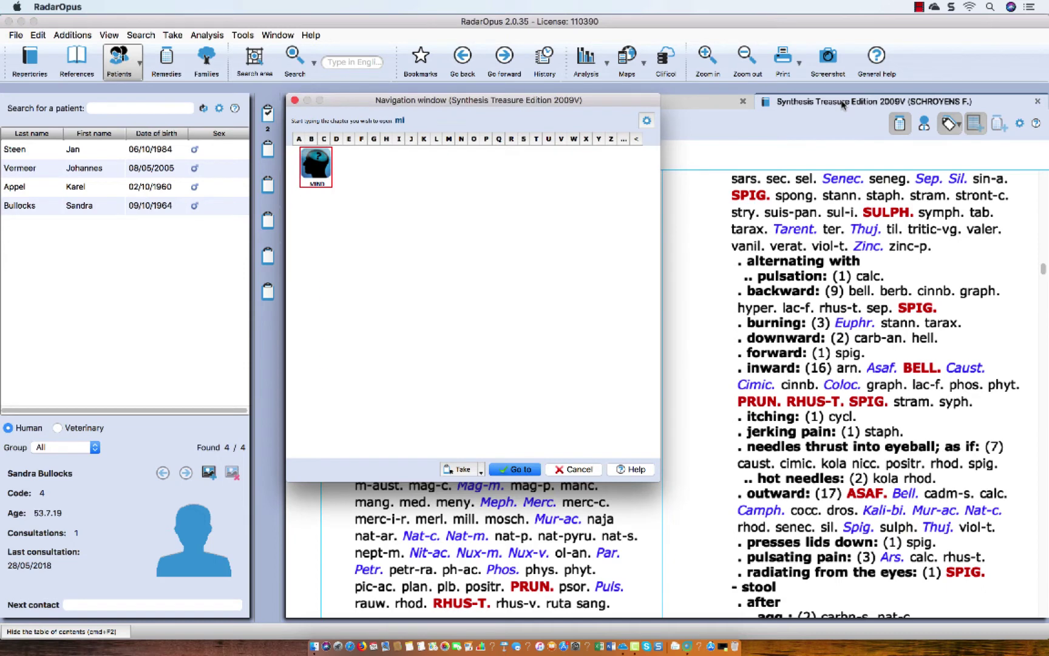
{"action": "key", "text": "Return"}
{"action": "type", "text": "anxie"}
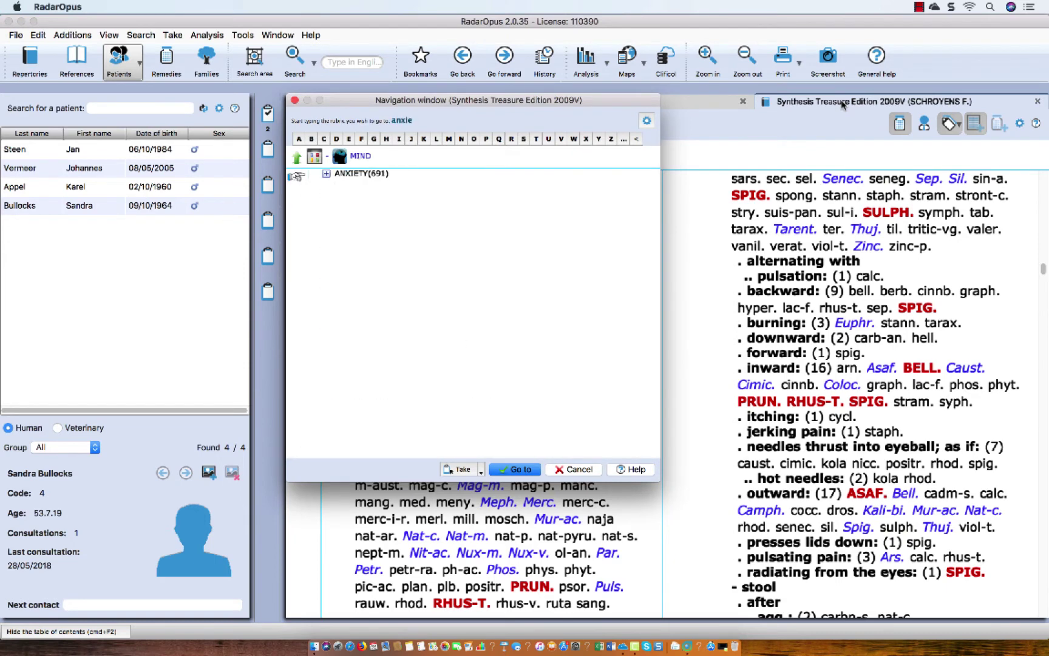
{"action": "key", "text": "Return"}
{"action": "type", "text": "health"}
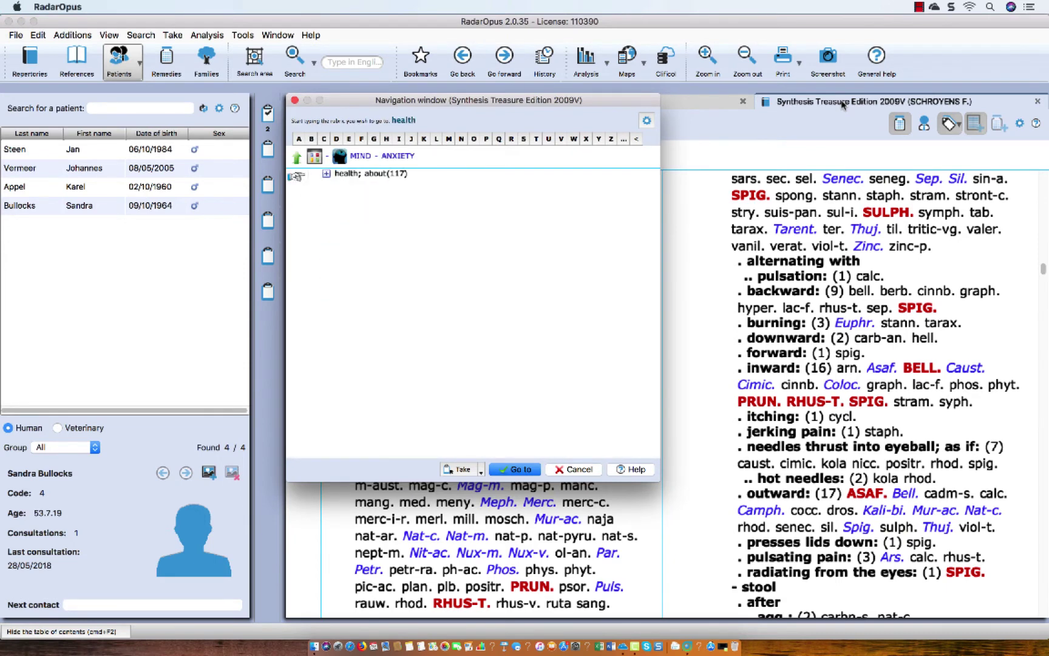
{"action": "key", "text": "Return"}
{"action": "key", "text": "Return"}
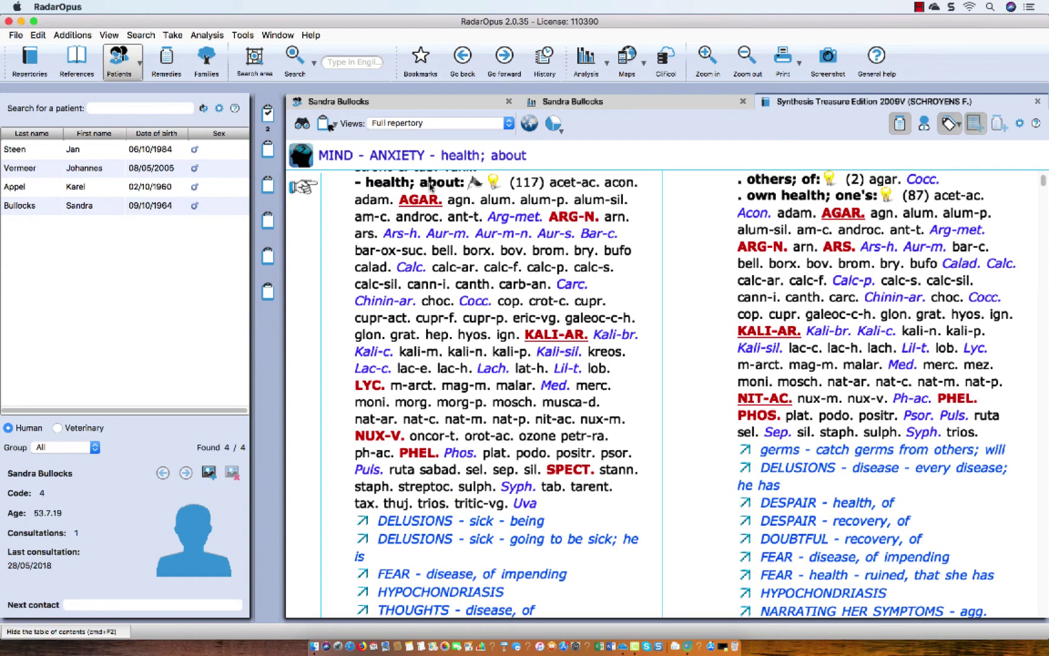
{"action": "mouse_move", "coordinate": [433, 188]}
{"action": "left_mouse_down"}
{"action": "mouse_move", "coordinate": [376, 149]}
{"action": "mouse_move", "coordinate": [269, 114]}
{"action": "left_mouse_up"}
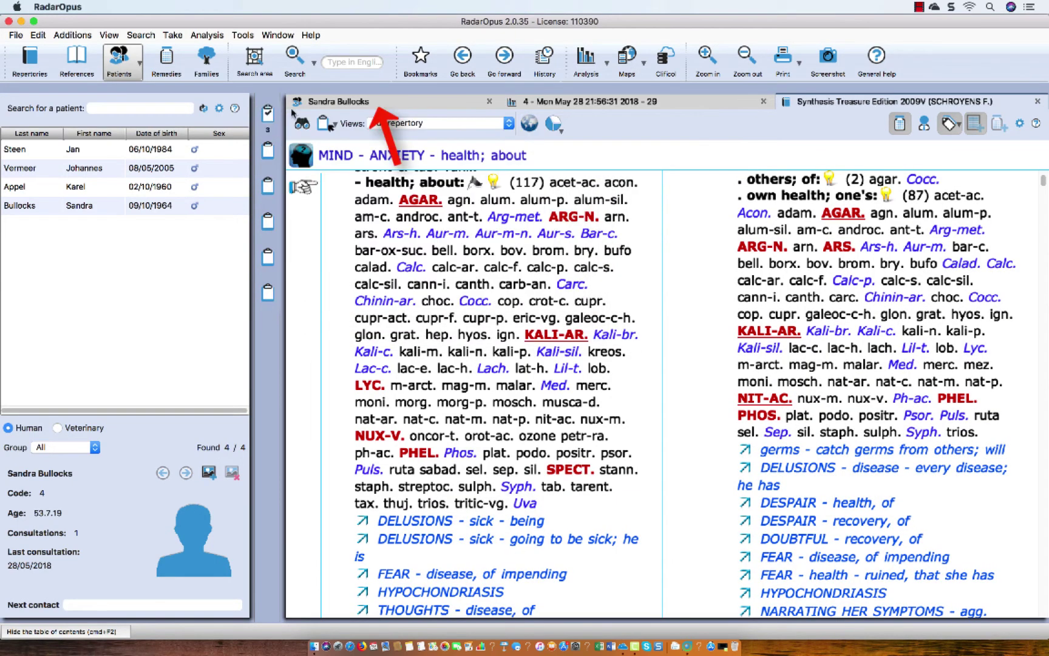
{"action": "left_click", "coordinate": [354, 105]}
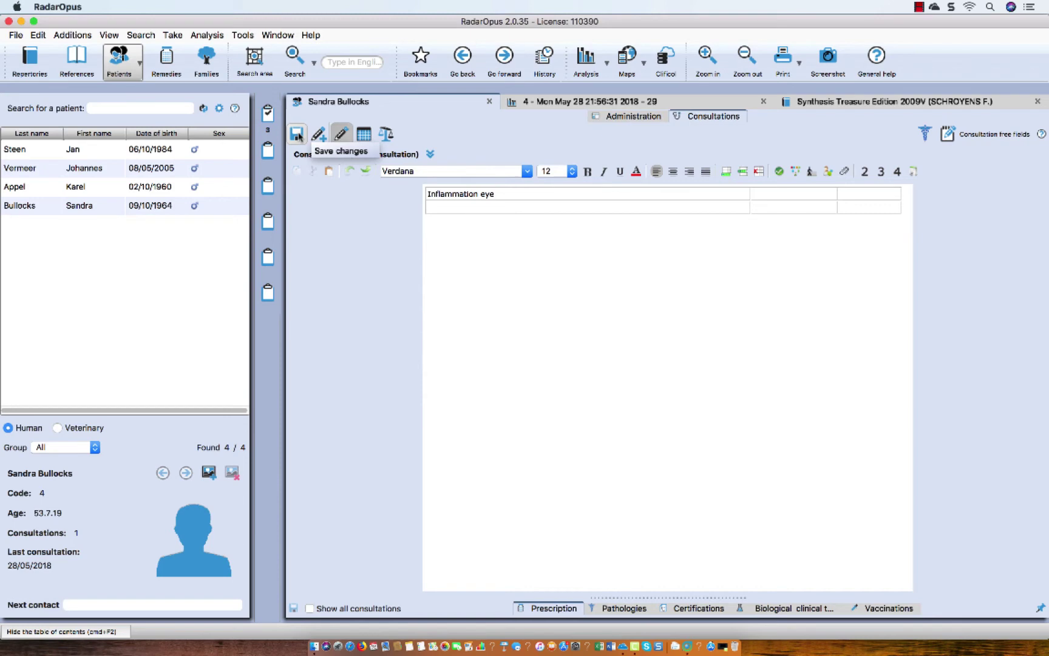
Step: Save the three-rubric analysis as a new one (No. 30) and list it beside No. 29
{"action": "left_click", "coordinate": [297, 135]}
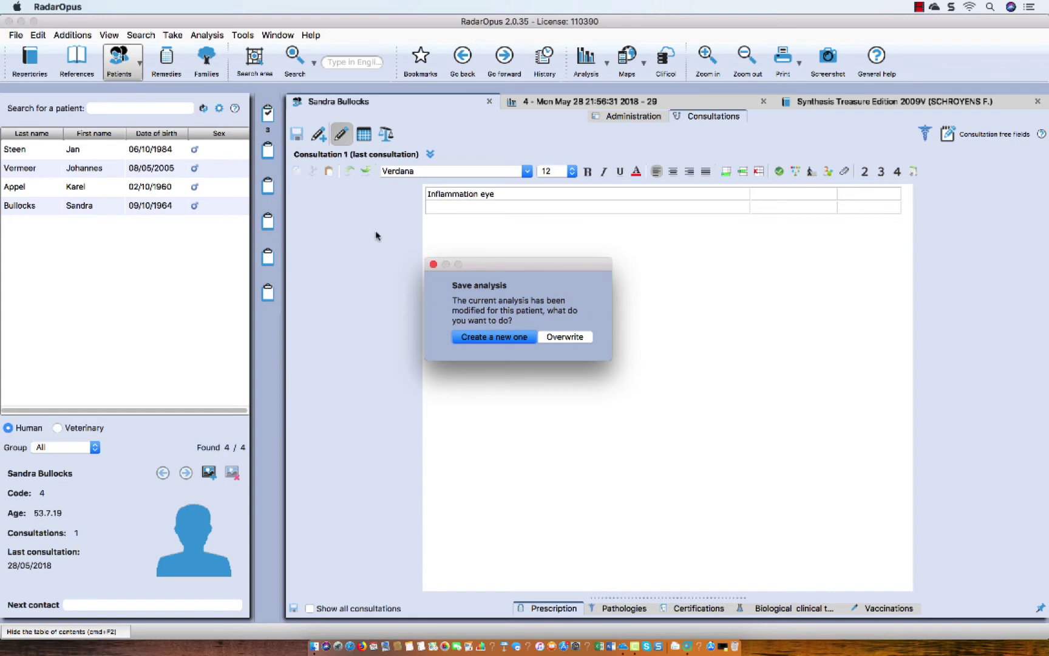
{"action": "left_click", "coordinate": [482, 338]}
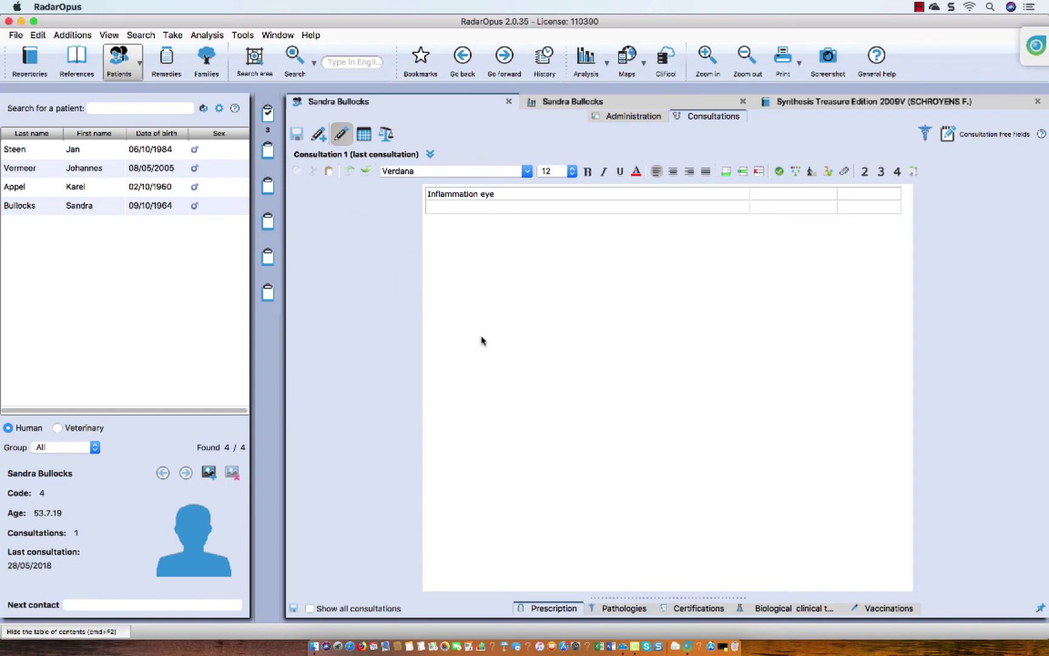
{"action": "left_click", "coordinate": [364, 134]}
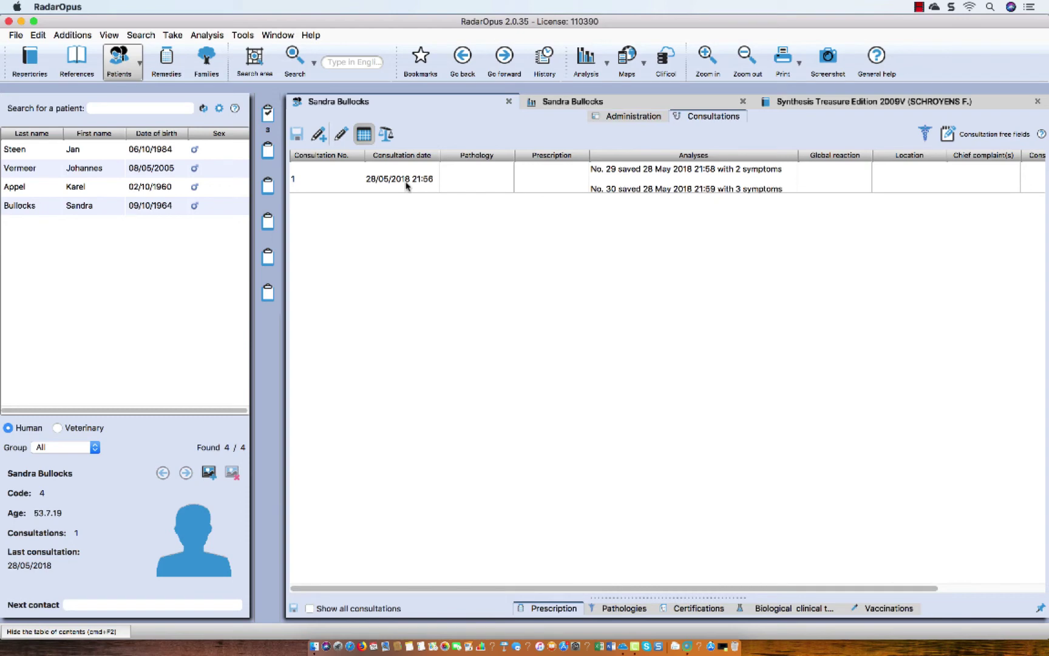
{"action": "mouse_move", "coordinate": [661, 178]}
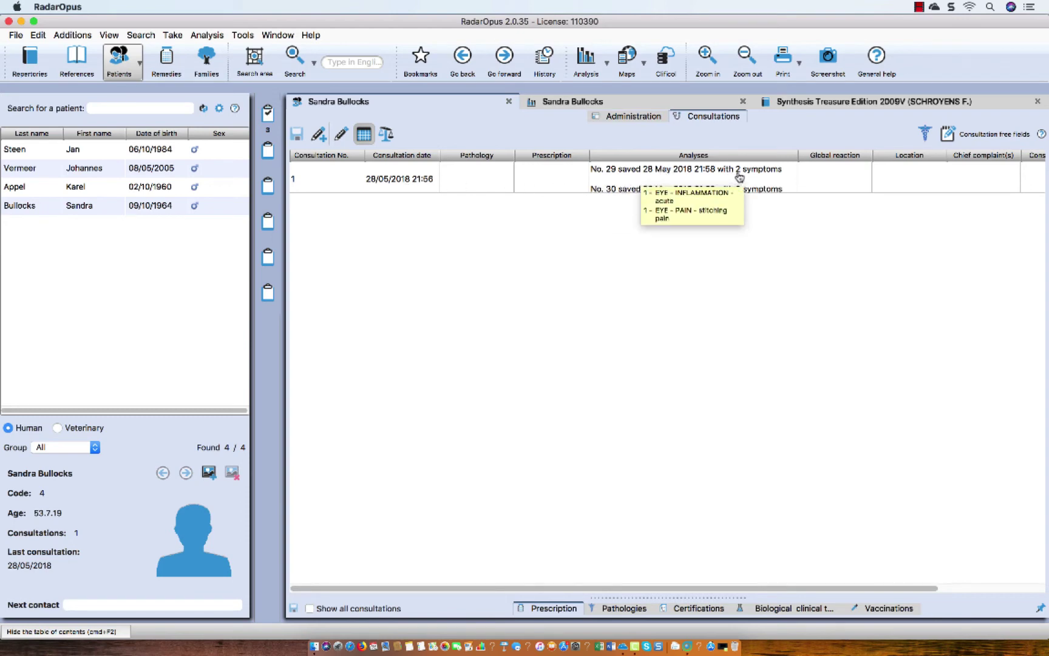
{"action": "mouse_move", "coordinate": [741, 182]}
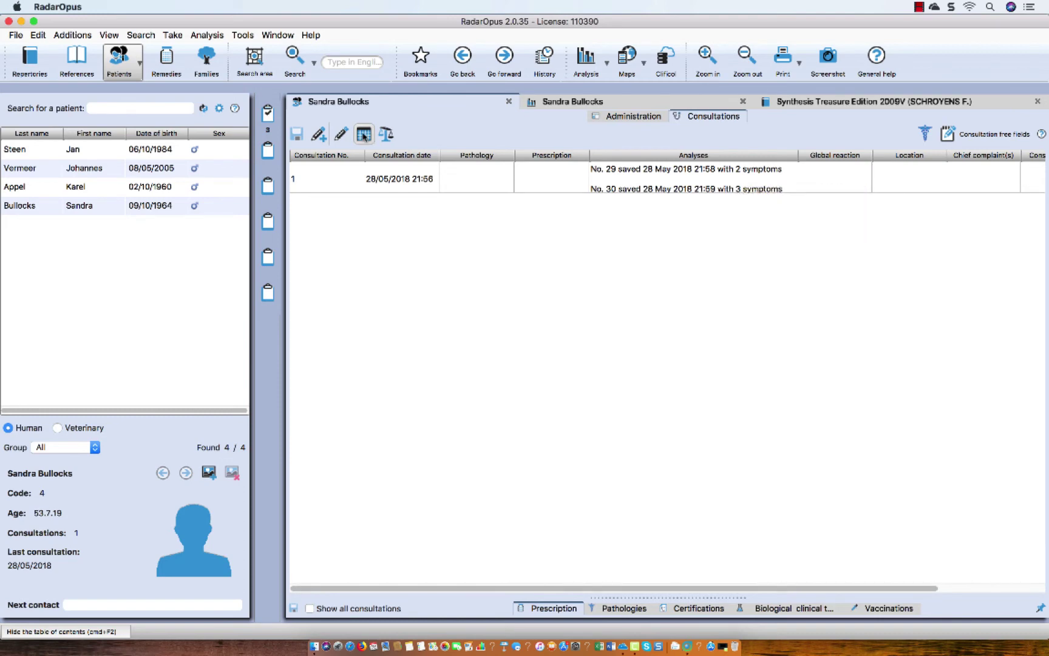
Step: Prescribe ars. at potency 30, scale K, posology '5th ed prs' in Consultation 1 and save it
{"action": "left_click", "coordinate": [342, 135]}
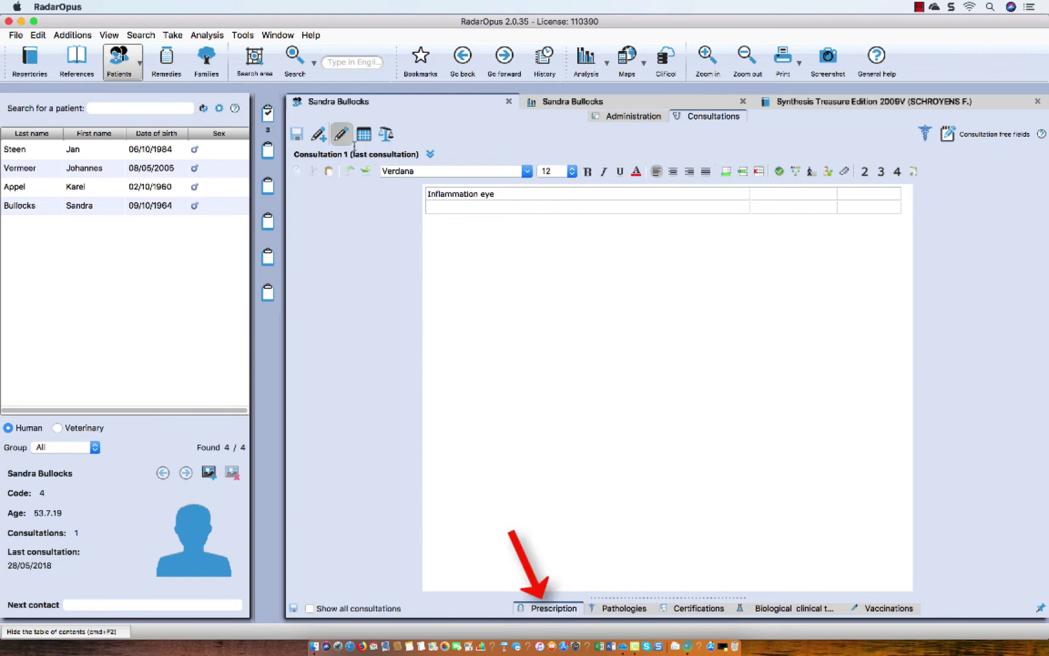
{"action": "left_click", "coordinate": [550, 608]}
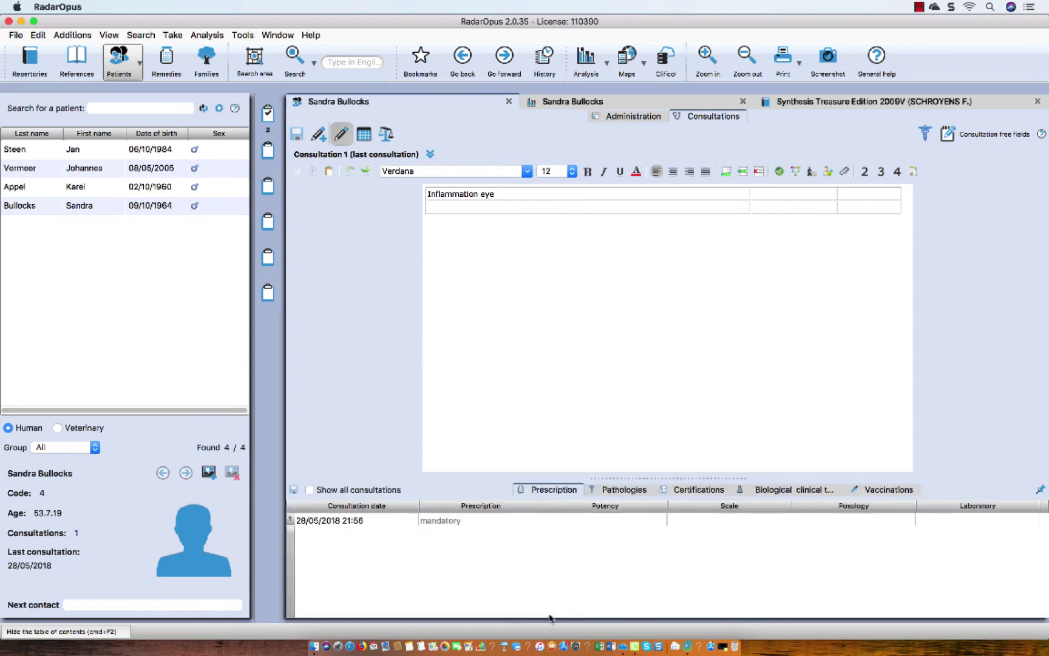
{"action": "left_click", "coordinate": [476, 521]}
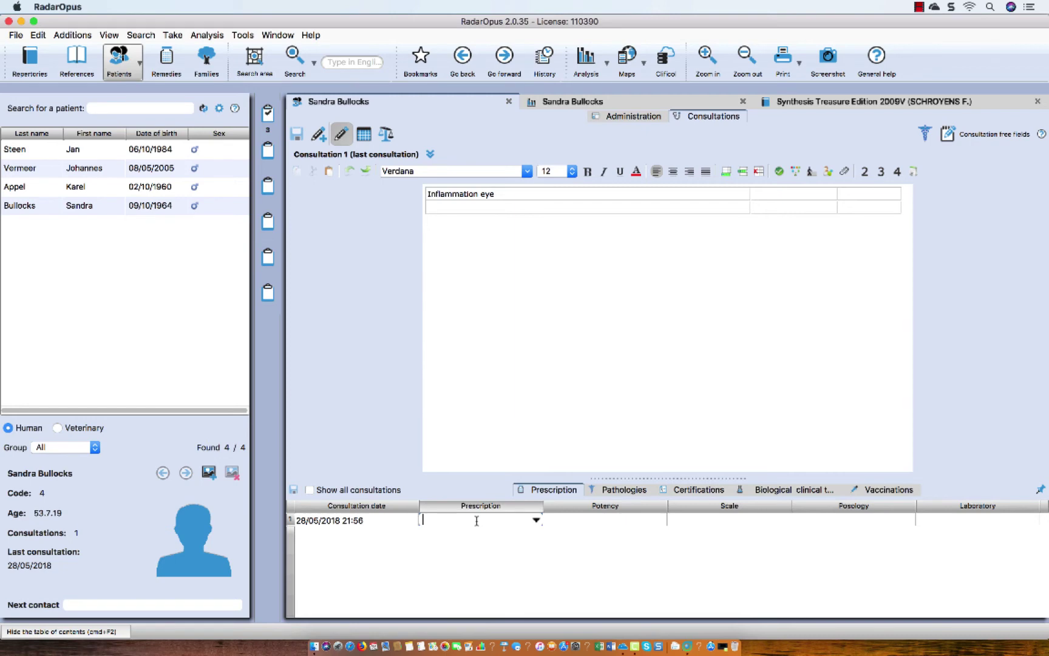
{"action": "type", "text": "ars."}
{"action": "key", "text": "Tab"}
{"action": "type", "text": "30"}
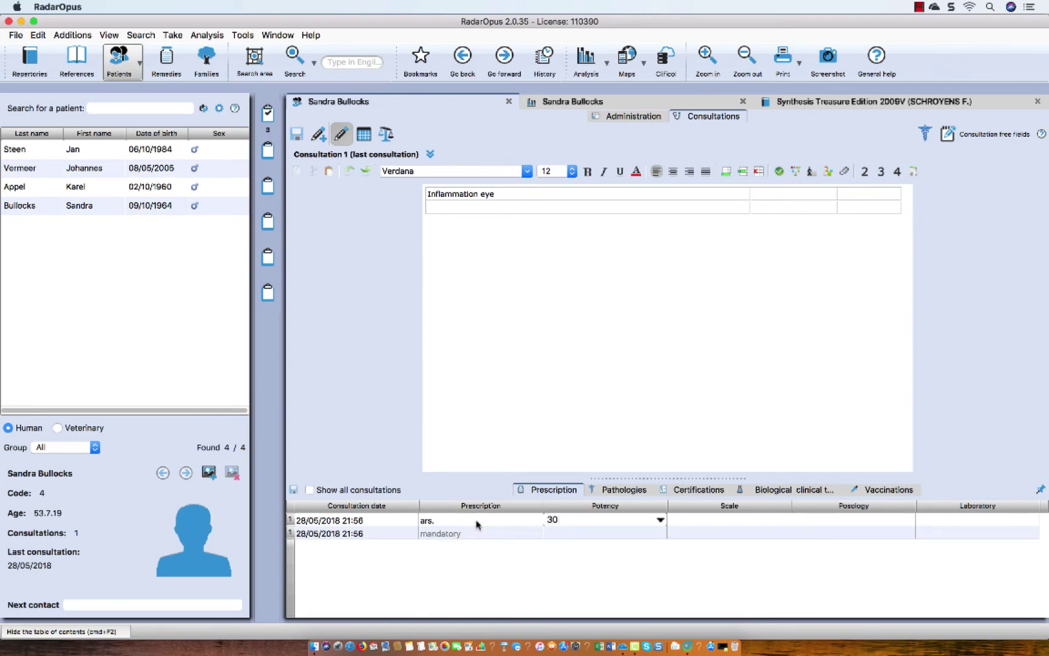
{"action": "key", "text": "Tab"}
{"action": "type", "text": "K"}
{"action": "key", "text": "Tab"}
{"action": "type", "text": "5th ed prs"}
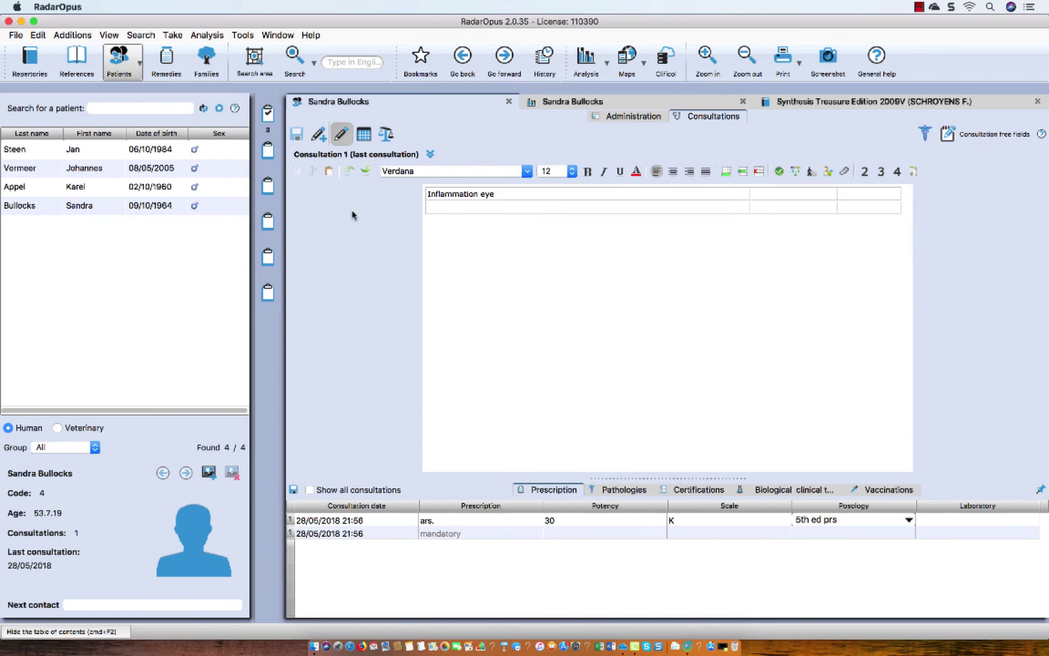
{"action": "left_click", "coordinate": [294, 489]}
{"action": "left_click", "coordinate": [508, 102]}
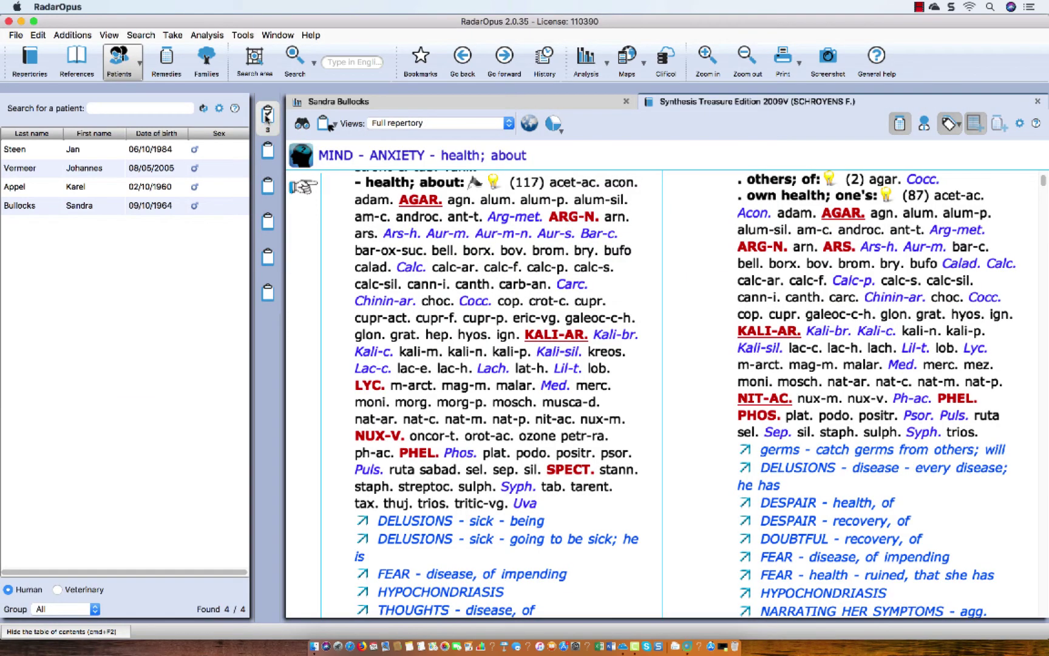
Step: Clear all clipboards from clipboard 1's context menu and display the repertories list
{"action": "right_click", "coordinate": [266, 117]}
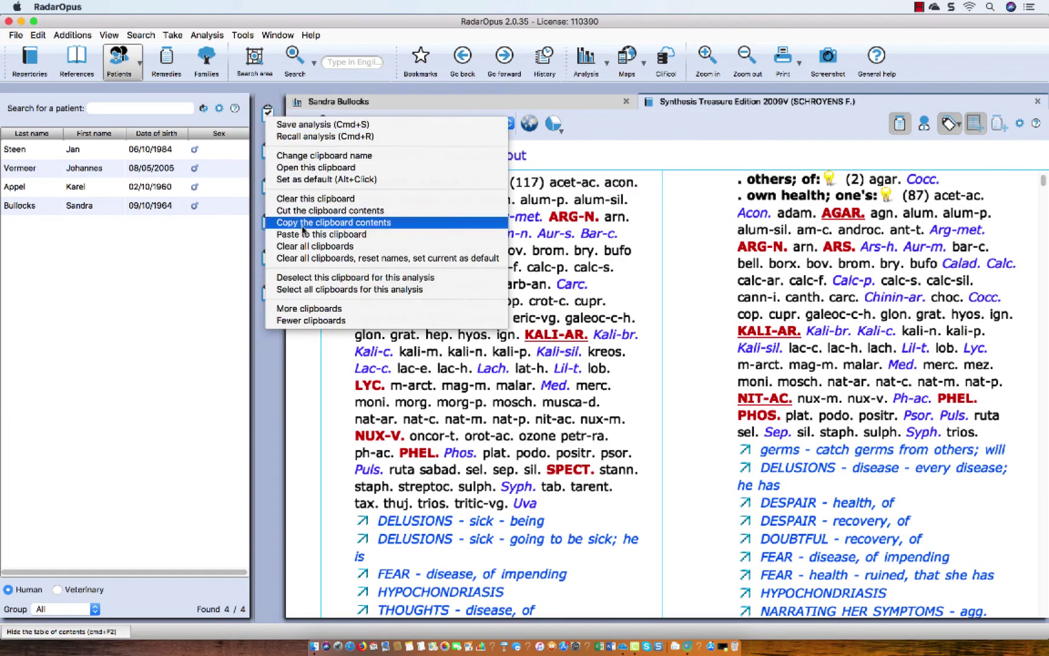
{"action": "left_click", "coordinate": [313, 247]}
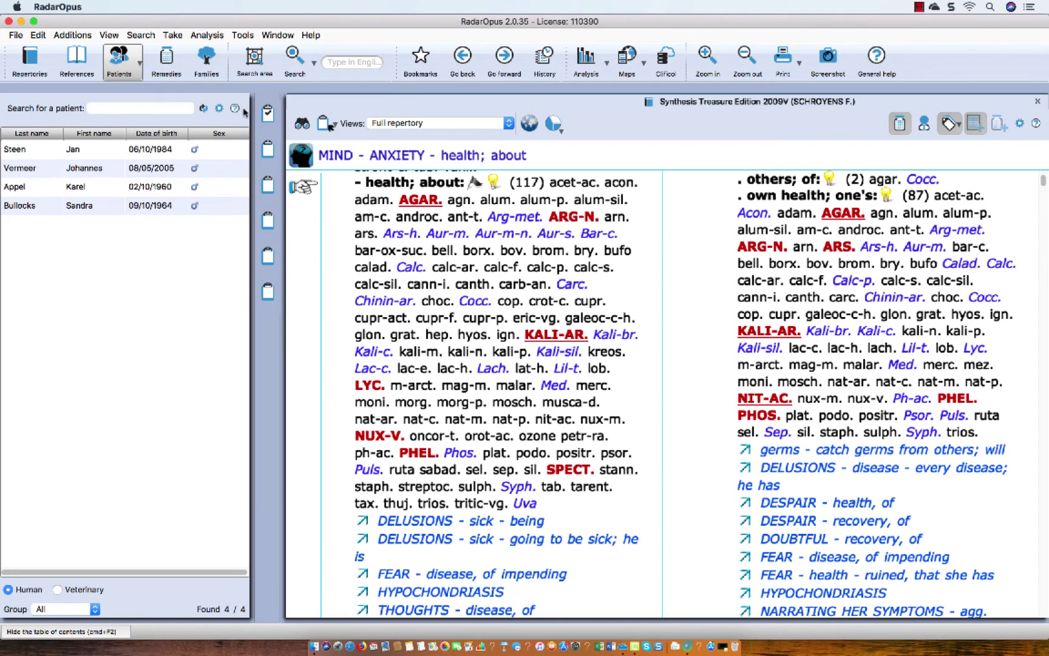
{"action": "left_click", "coordinate": [27, 59]}
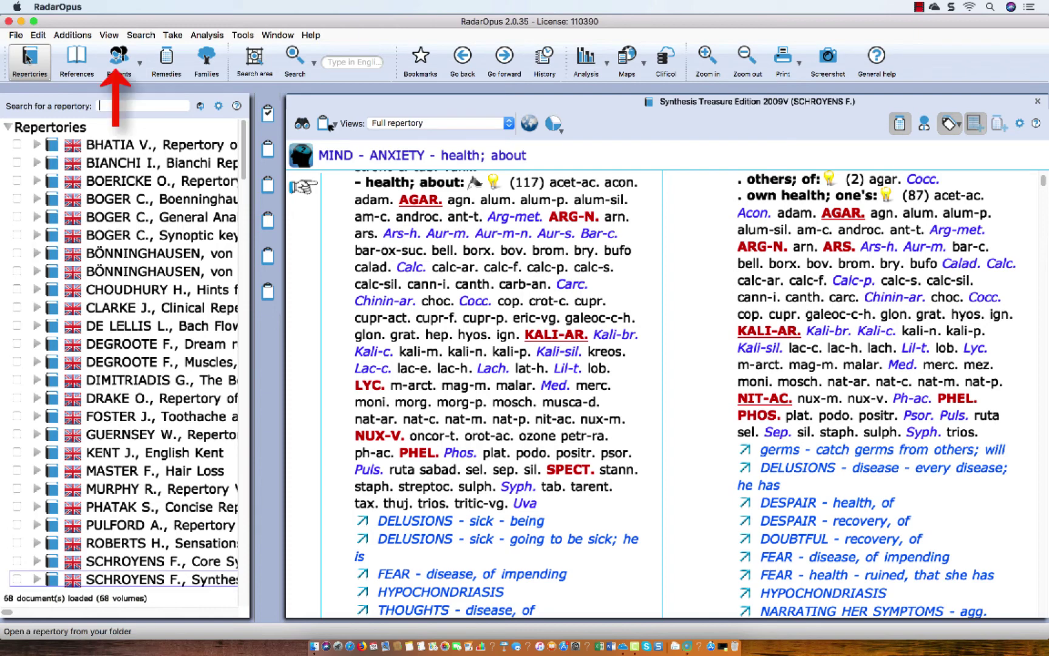
Step: Reopen the patient's file from the Patients list and recall her last three-rubric analysis
{"action": "left_click", "coordinate": [119, 58]}
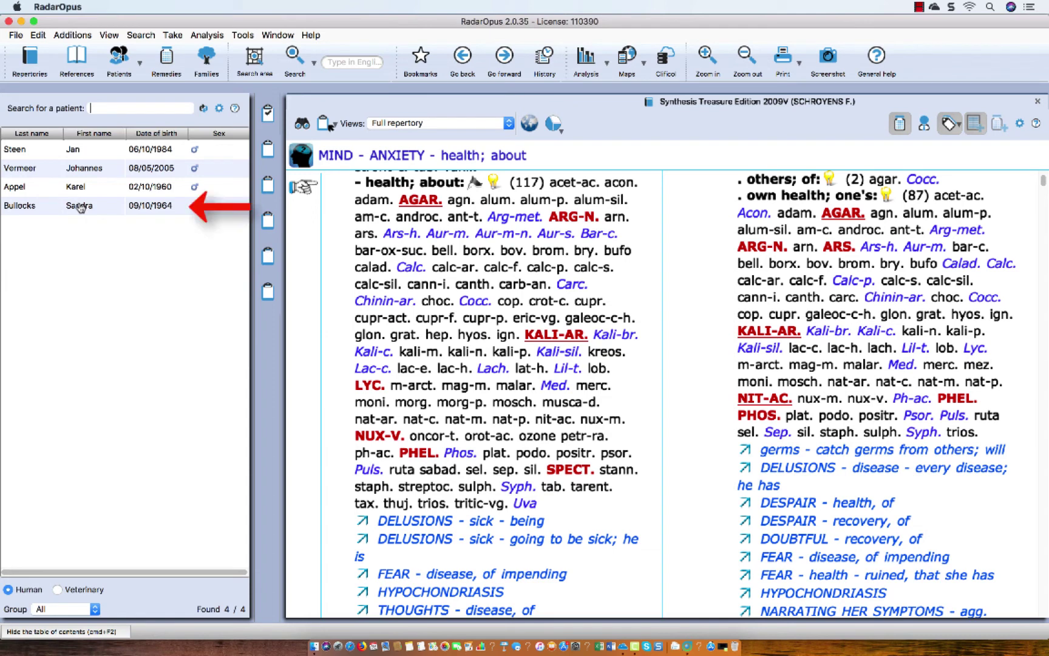
{"action": "double_click", "coordinate": [80, 207]}
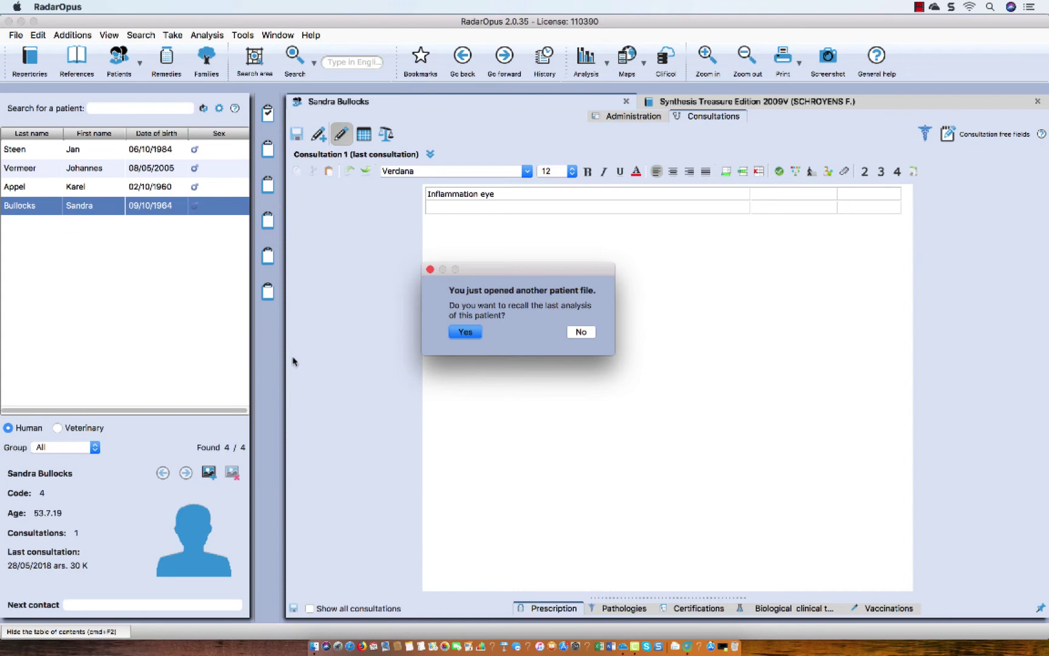
{"action": "left_click", "coordinate": [464, 332]}
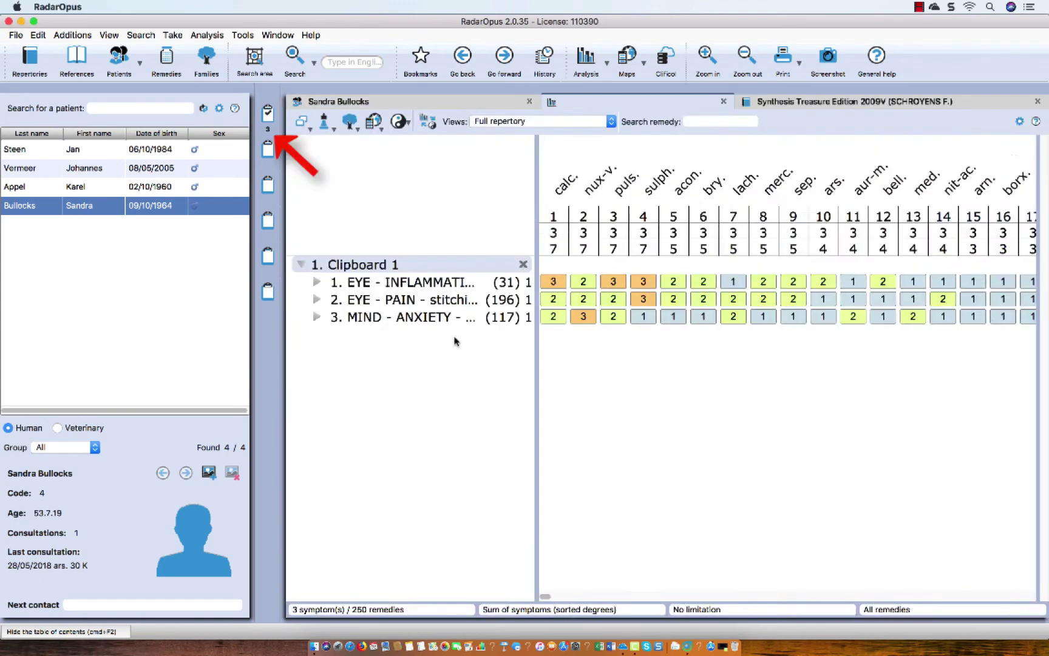
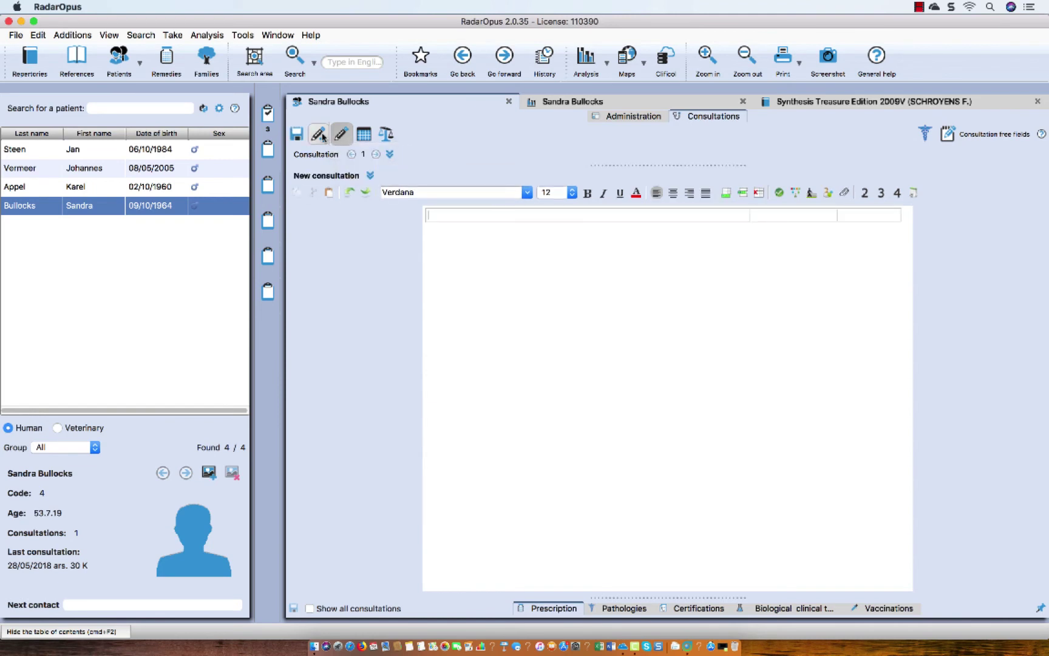
Step: Write 'Folow up' in the new consultation and show the earlier 'Inflammation eye' consultation above it
{"action": "type", "text": "Folow up"}
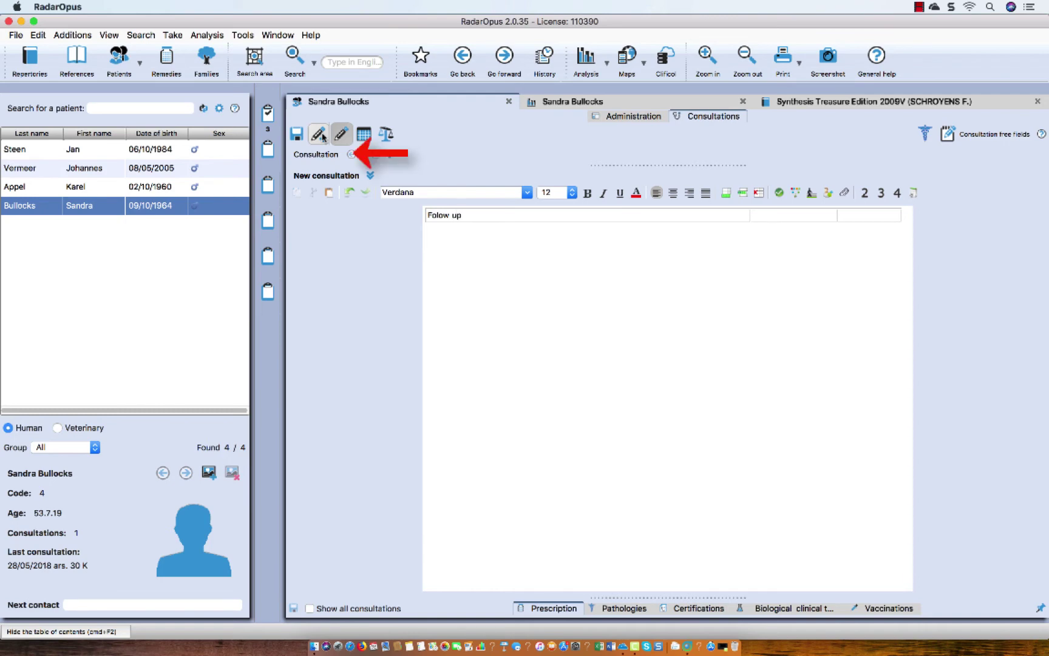
{"action": "left_click", "coordinate": [316, 155]}
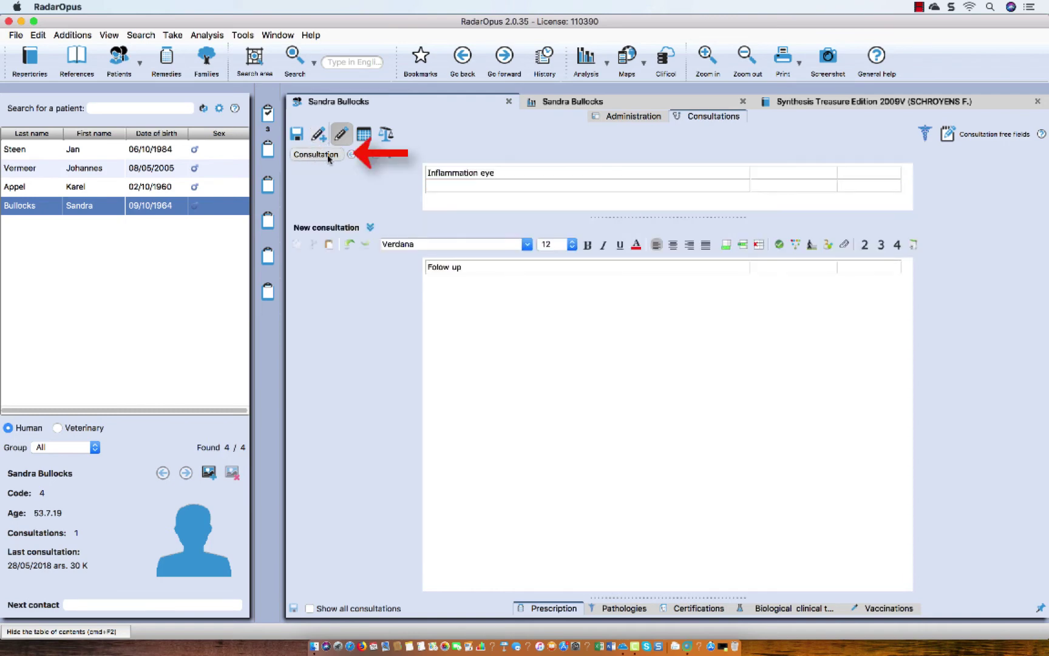
{"action": "left_click", "coordinate": [339, 227]}
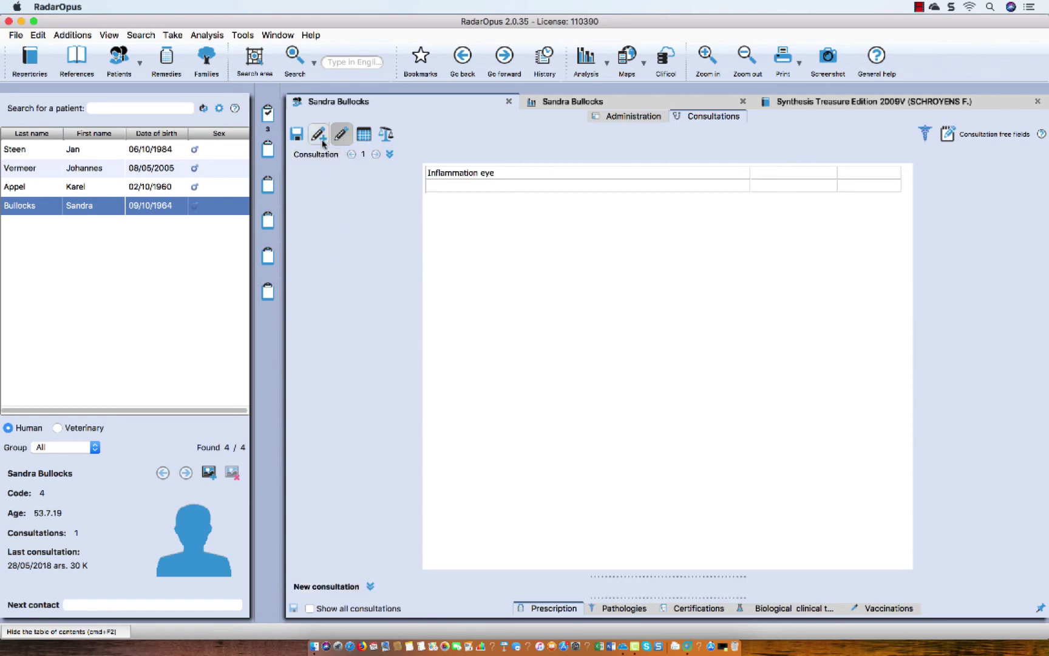
{"action": "left_click", "coordinate": [349, 585]}
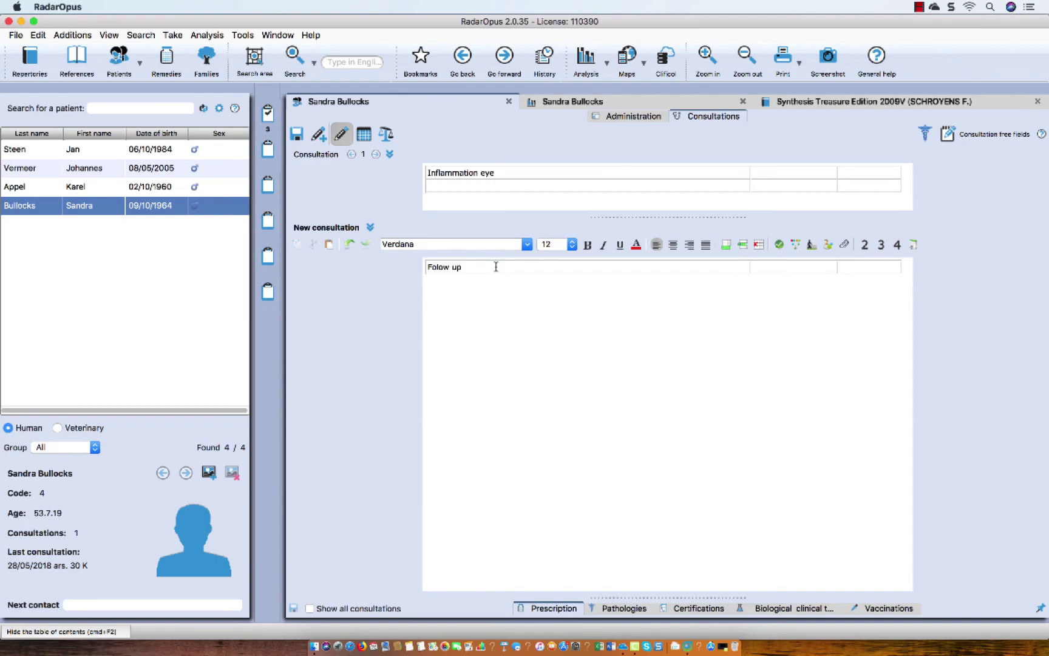
Step: Copy two Synthesis MIND - ANXIETY rubrics, including 'menses - during', onto the analysis clipboards
{"action": "left_click", "coordinate": [790, 101]}
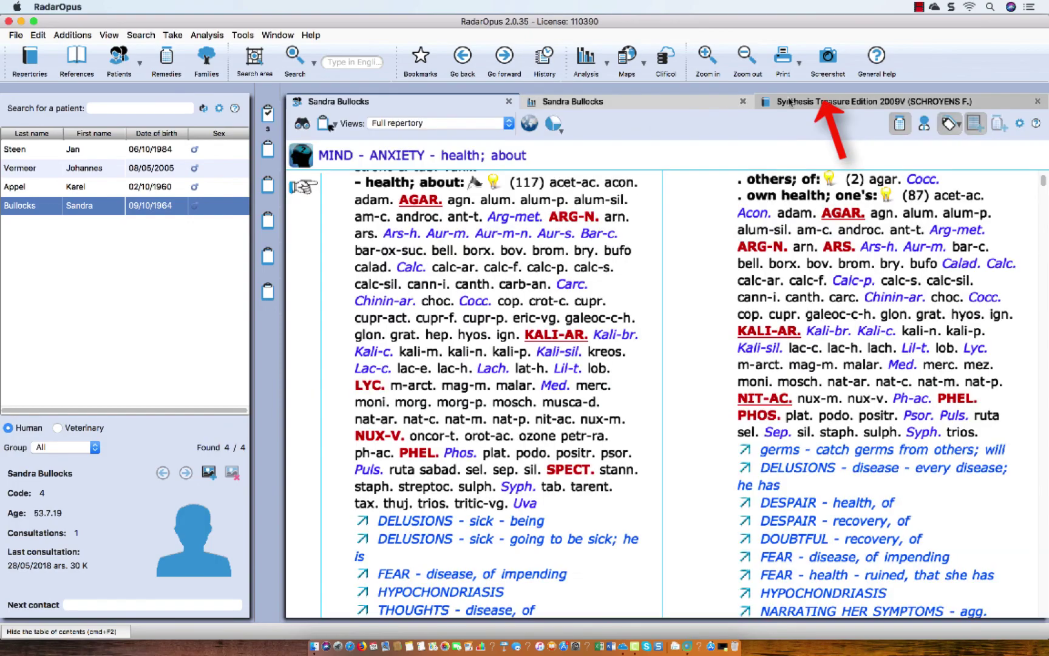
{"action": "scroll", "coordinate": [715, 362], "scroll_direction": "down", "scroll_amount": 15}
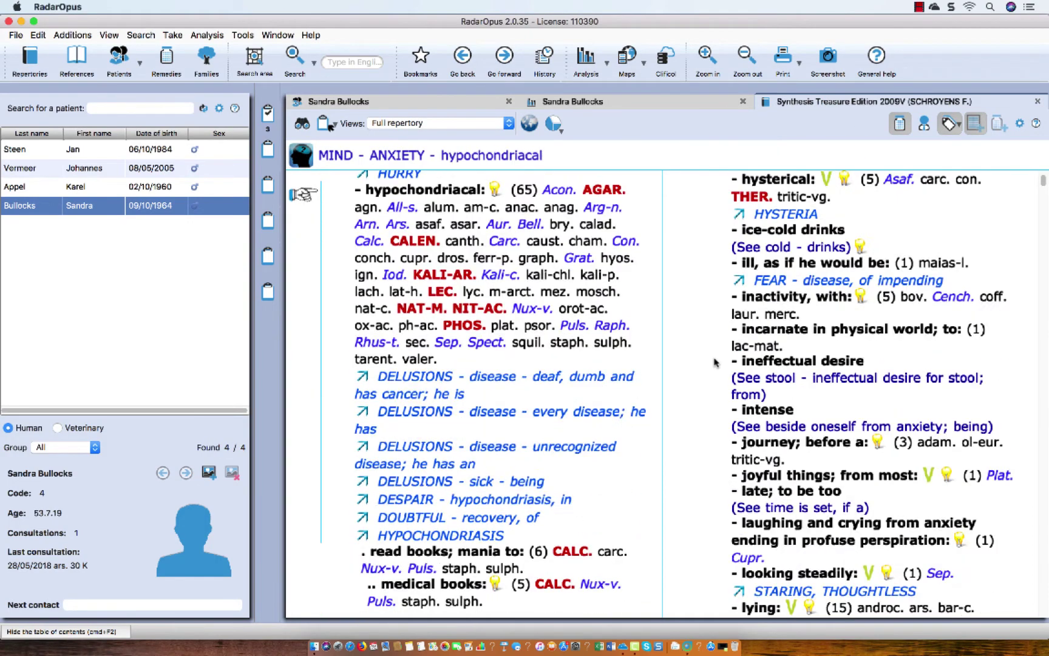
{"action": "scroll", "coordinate": [715, 362], "scroll_direction": "down", "scroll_amount": 5}
{"action": "left_click_drag", "start_coordinate": [777, 382], "coordinate": [268, 114]}
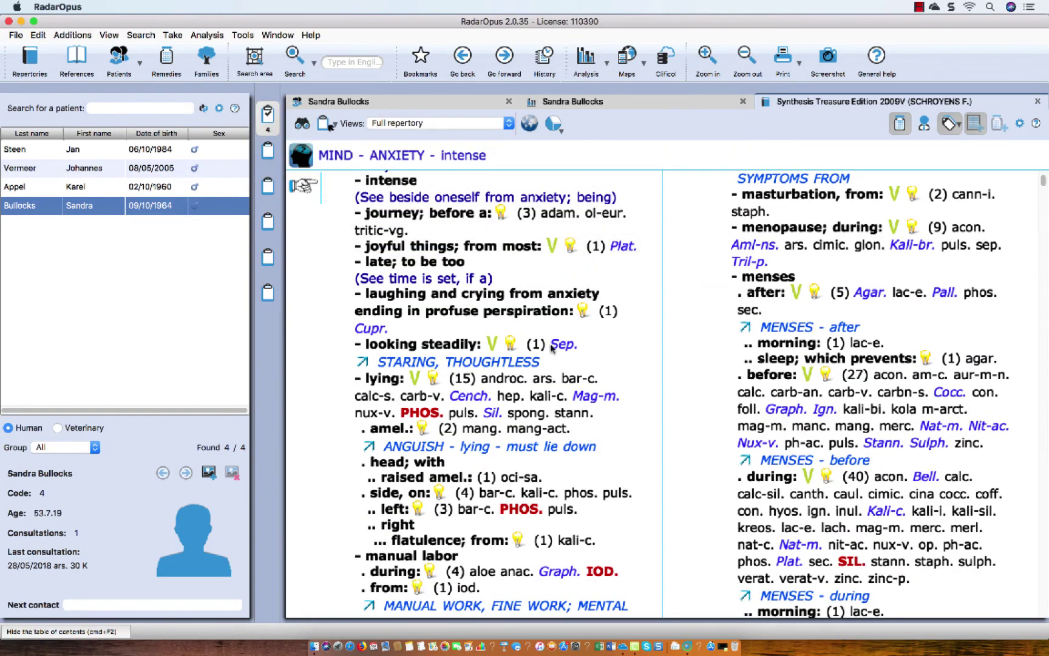
{"action": "left_click_drag", "start_coordinate": [771, 476], "coordinate": [268, 152]}
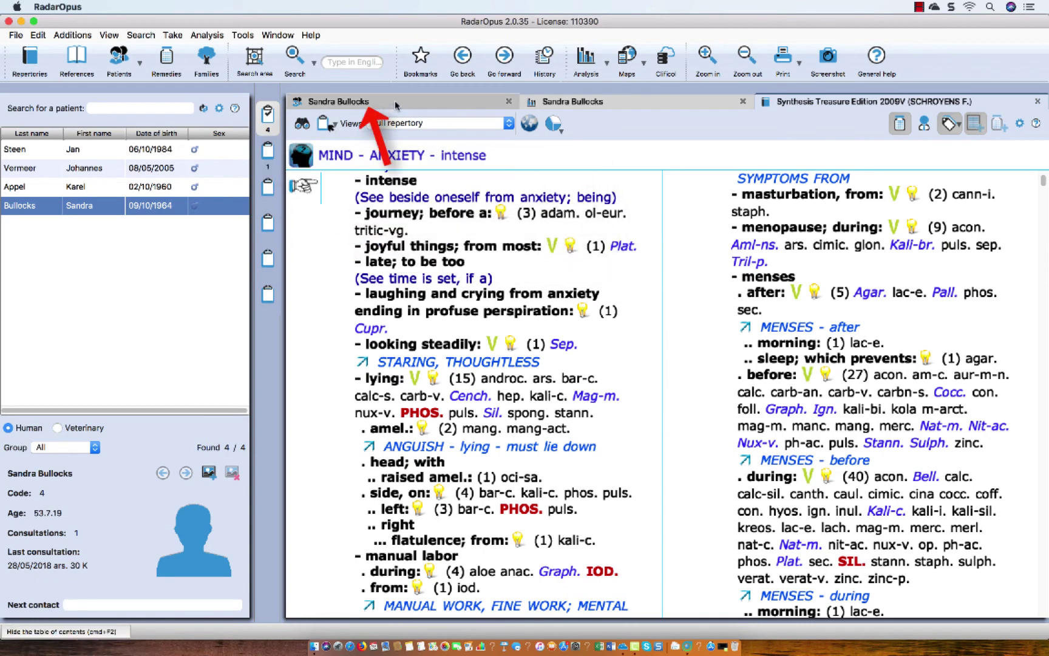
Step: Return to the patient's consultations page and save the 'Folow up' consultation
{"action": "left_click", "coordinate": [394, 100]}
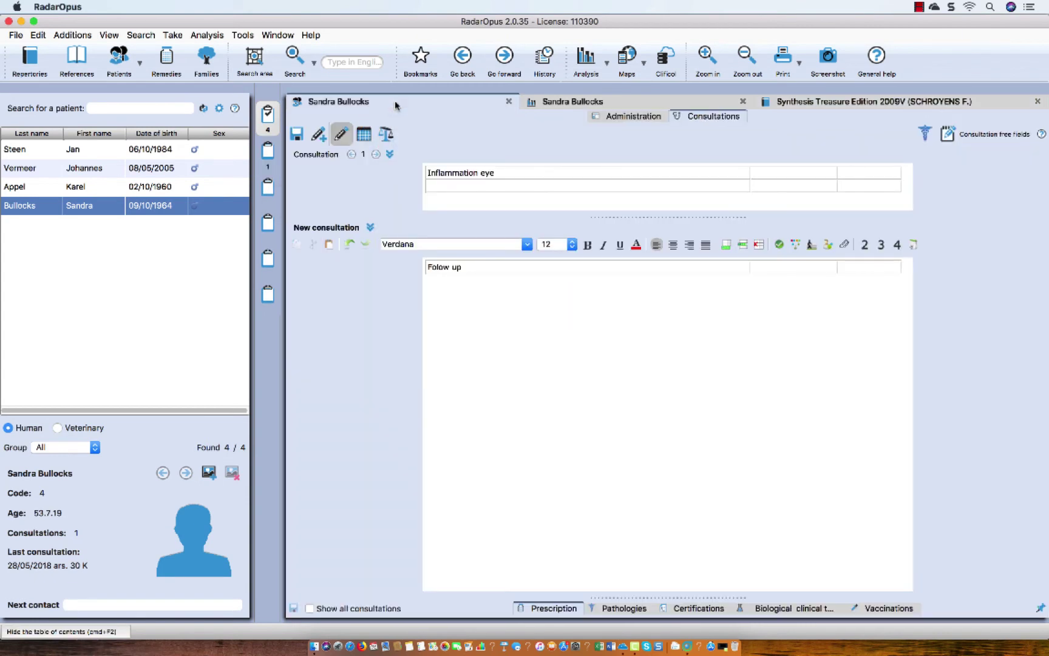
{"action": "left_click", "coordinate": [301, 134]}
Step: Check that consultation 2 (28/05/2018) links to analysis No. 31 with 5 symptoms, then resume the notes view
{"action": "left_click", "coordinate": [363, 135]}
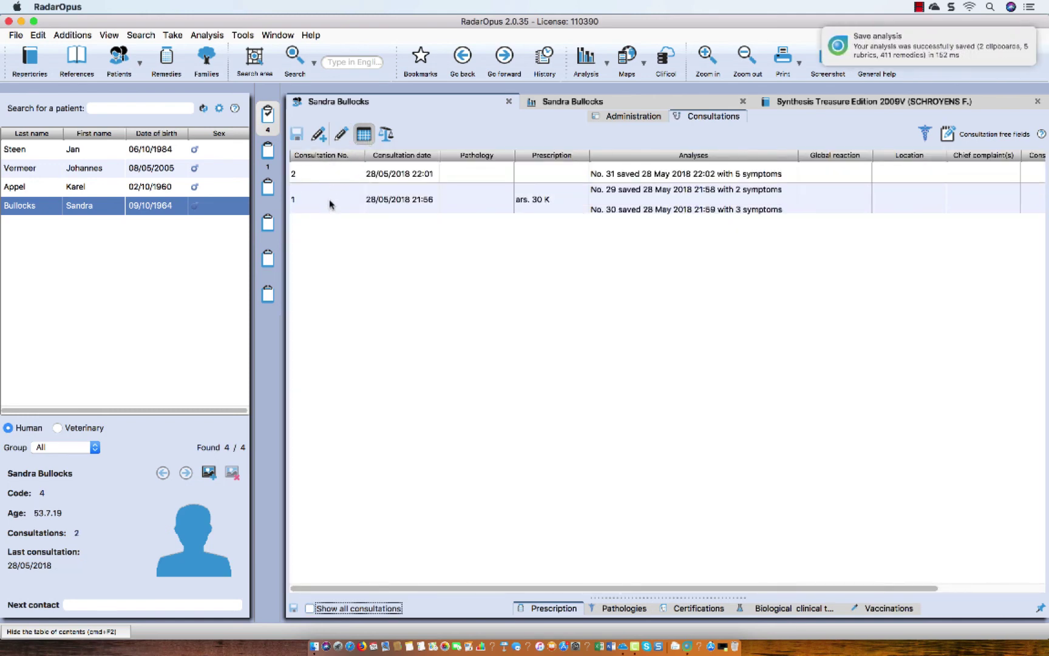
{"action": "mouse_move", "coordinate": [656, 190]}
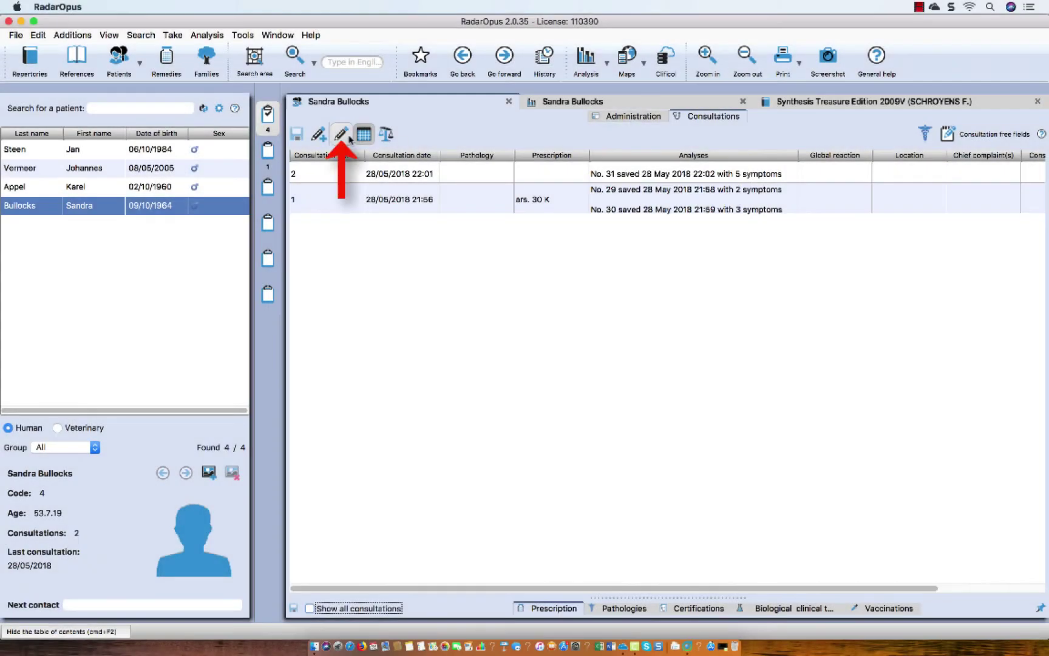
{"action": "left_click", "coordinate": [341, 134]}
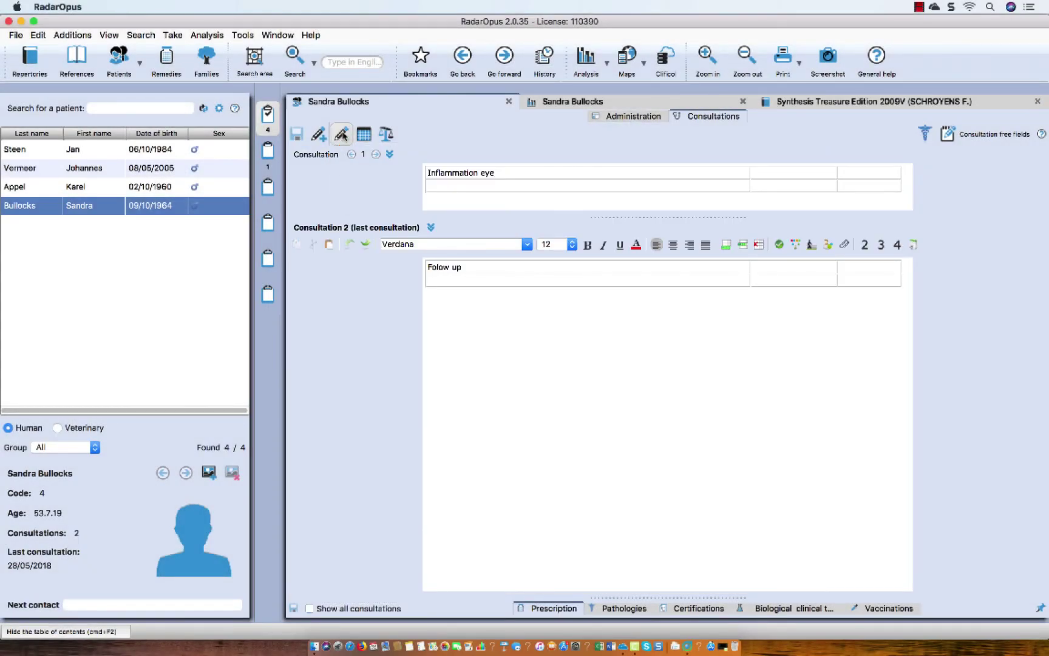
Step: Close the patient's consultation and analysis tabs and clear all analysis clipboards
{"action": "left_click", "coordinate": [509, 104]}
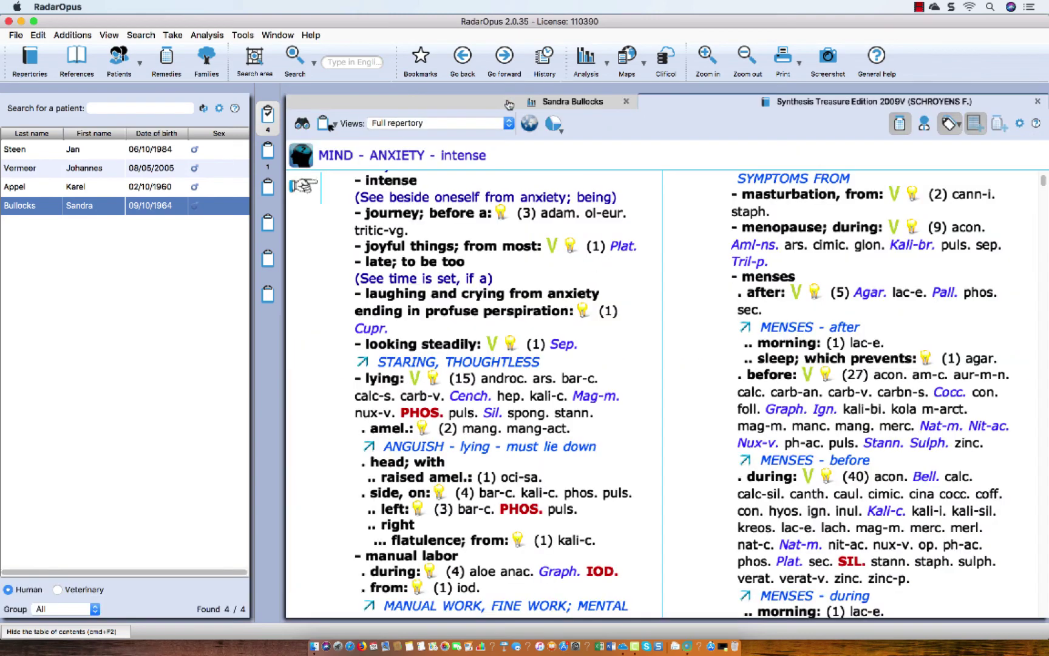
{"action": "left_click", "coordinate": [625, 103]}
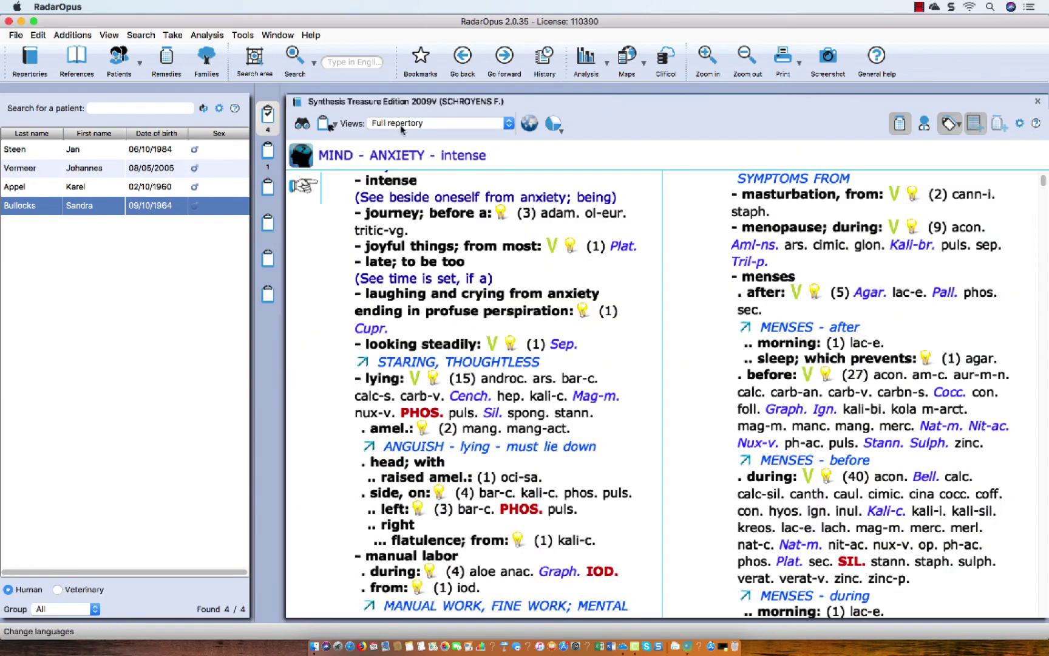
{"action": "right_click", "coordinate": [264, 118]}
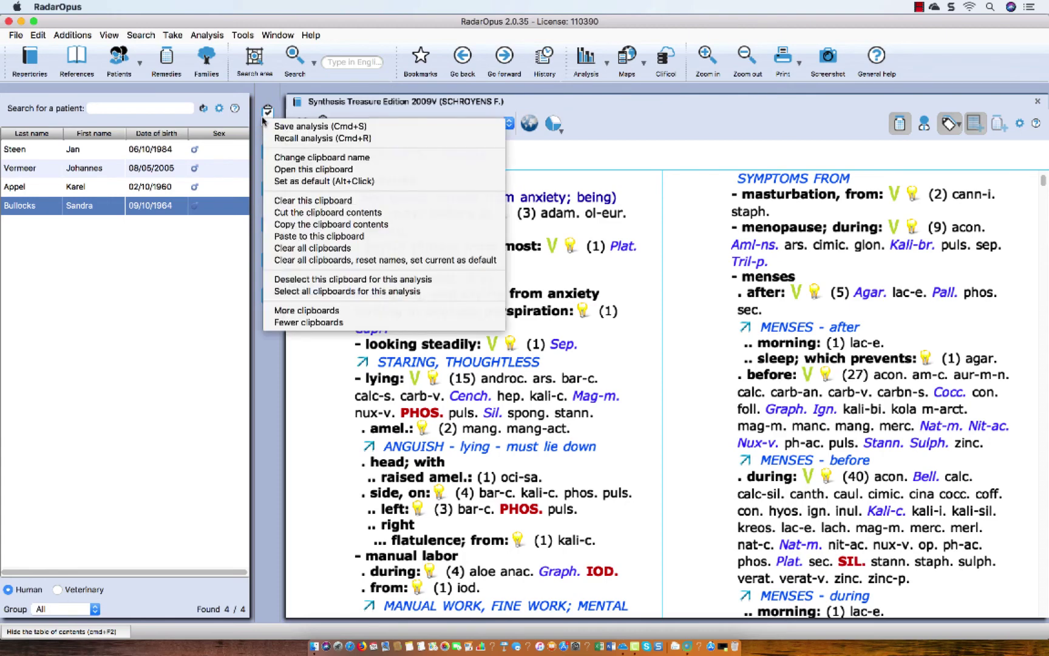
{"action": "left_click", "coordinate": [312, 248]}
Step: Reopen the patient's file from the Patients list
{"action": "left_click", "coordinate": [31, 58]}
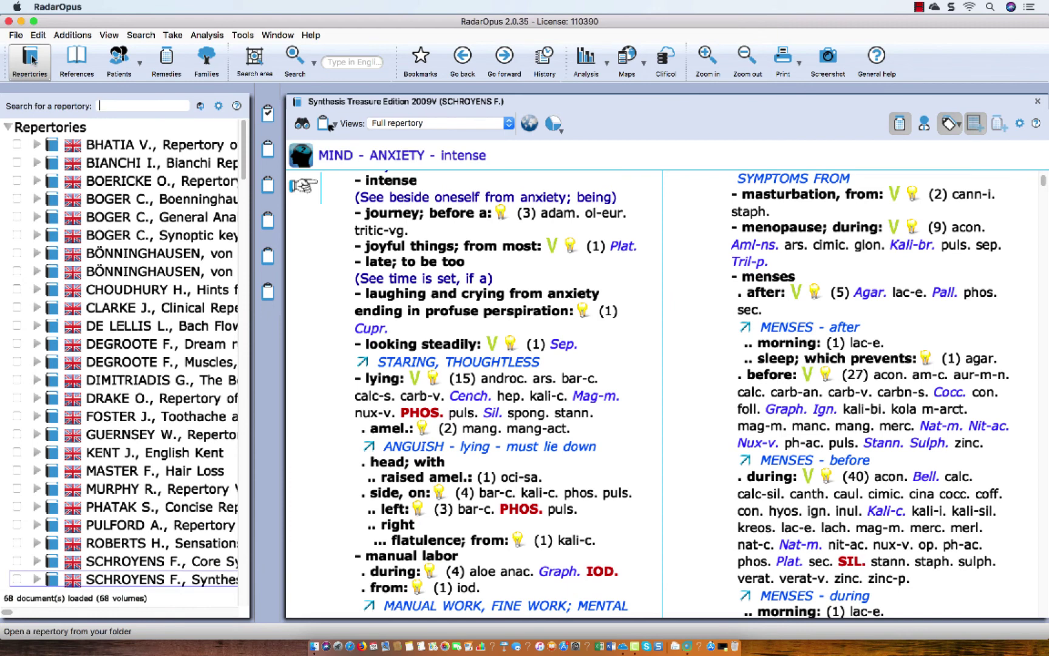
{"action": "left_click", "coordinate": [122, 59]}
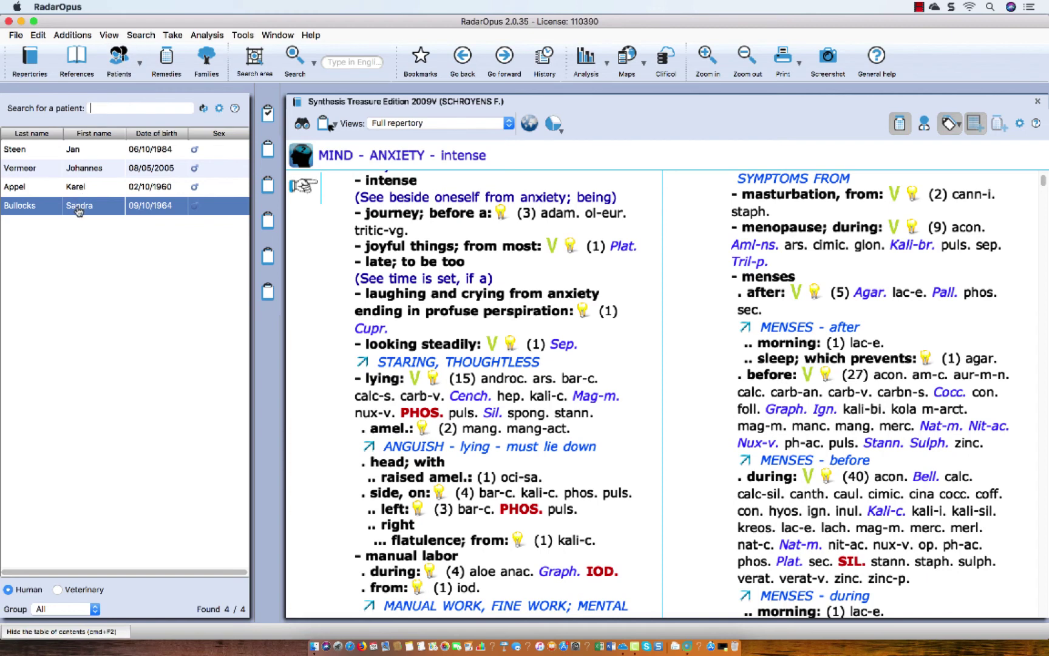
{"action": "double_click", "coordinate": [79, 206]}
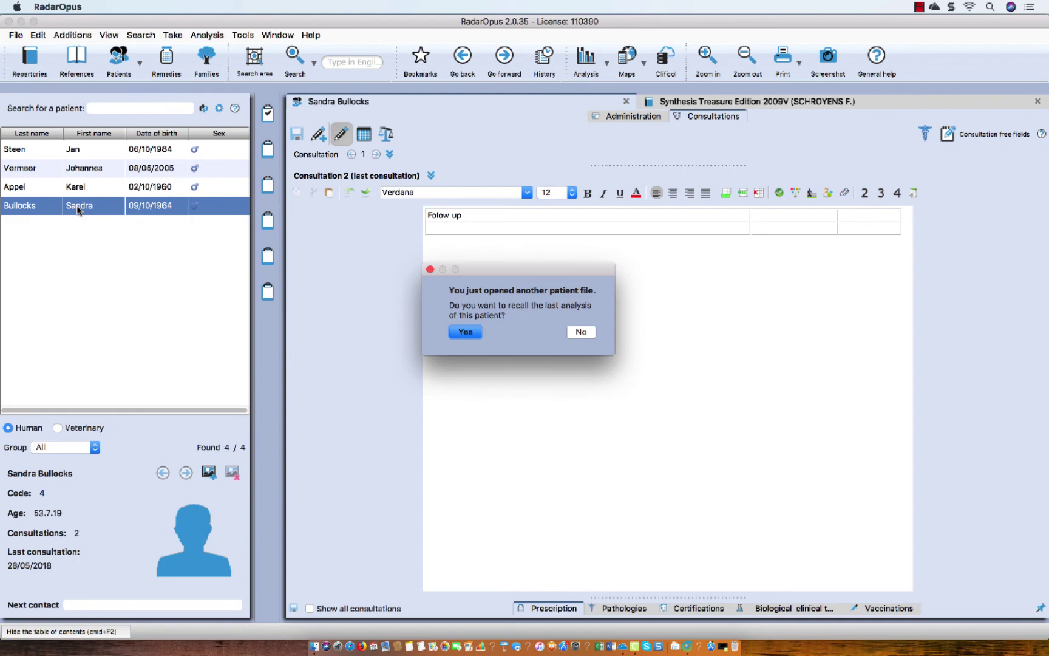
{"action": "left_click", "coordinate": [467, 332]}
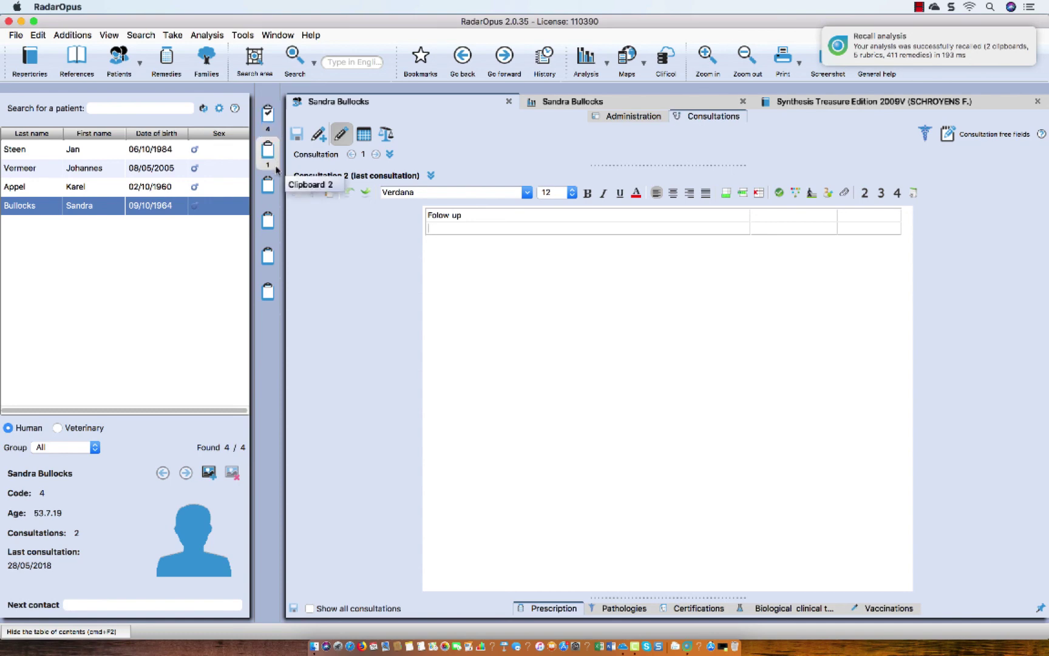
{"action": "left_click", "coordinate": [580, 101]}
{"action": "left_click", "coordinate": [399, 316]}
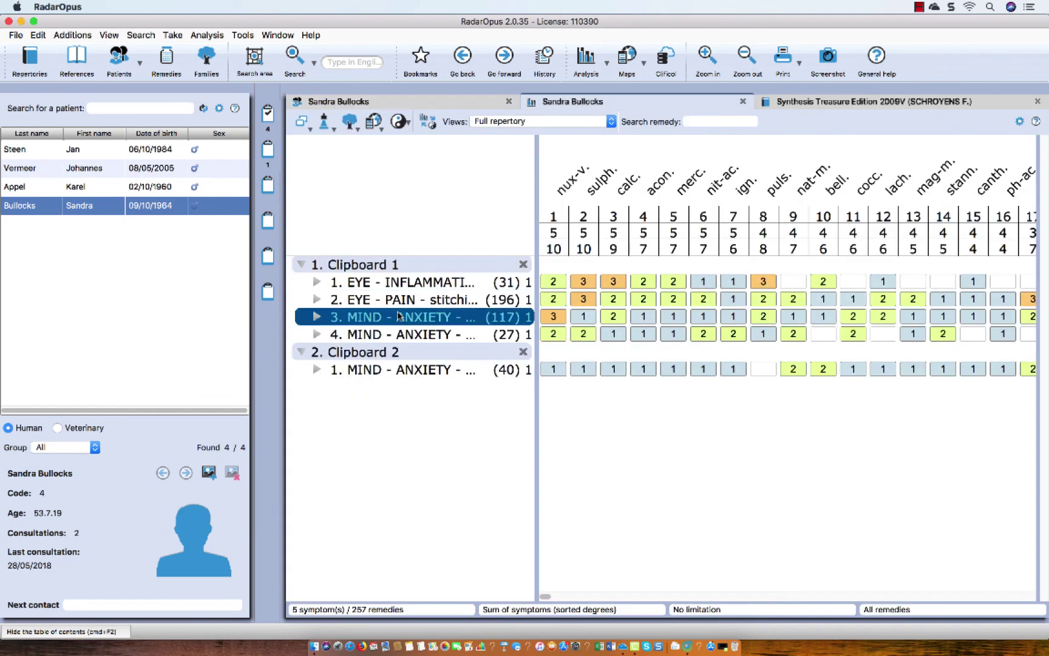
{"action": "left_click_drag", "start_coordinate": [401, 319], "coordinate": [422, 183]}
{"action": "left_click", "coordinate": [413, 99]}
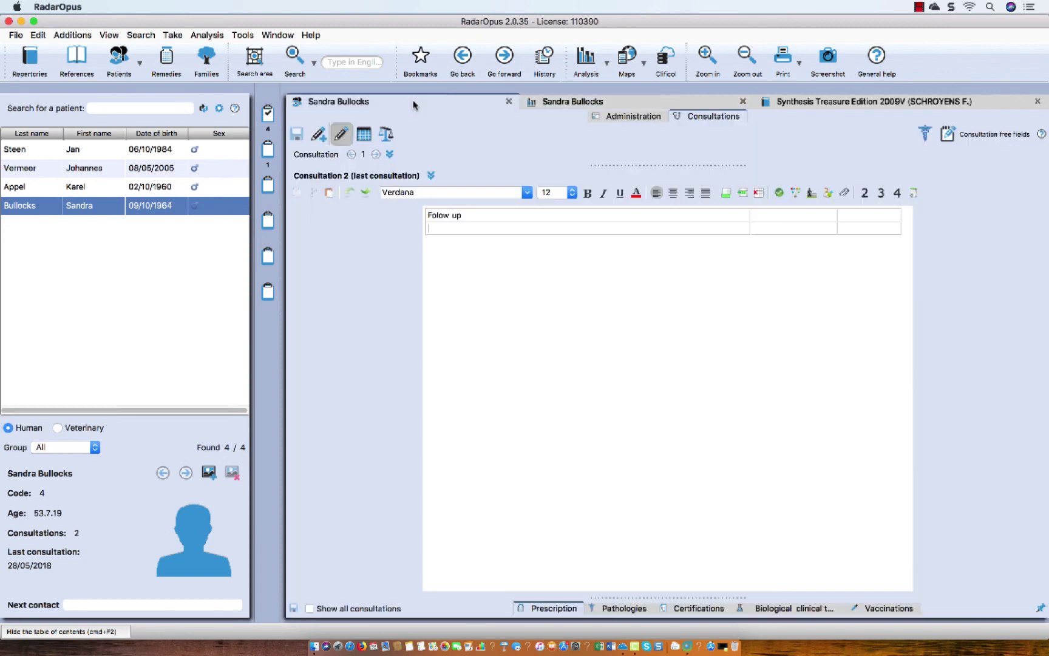
Step: Start a new consultation noted 'Third consultation', with the 'Folow up' consultation shown above it
{"action": "left_click", "coordinate": [320, 135]}
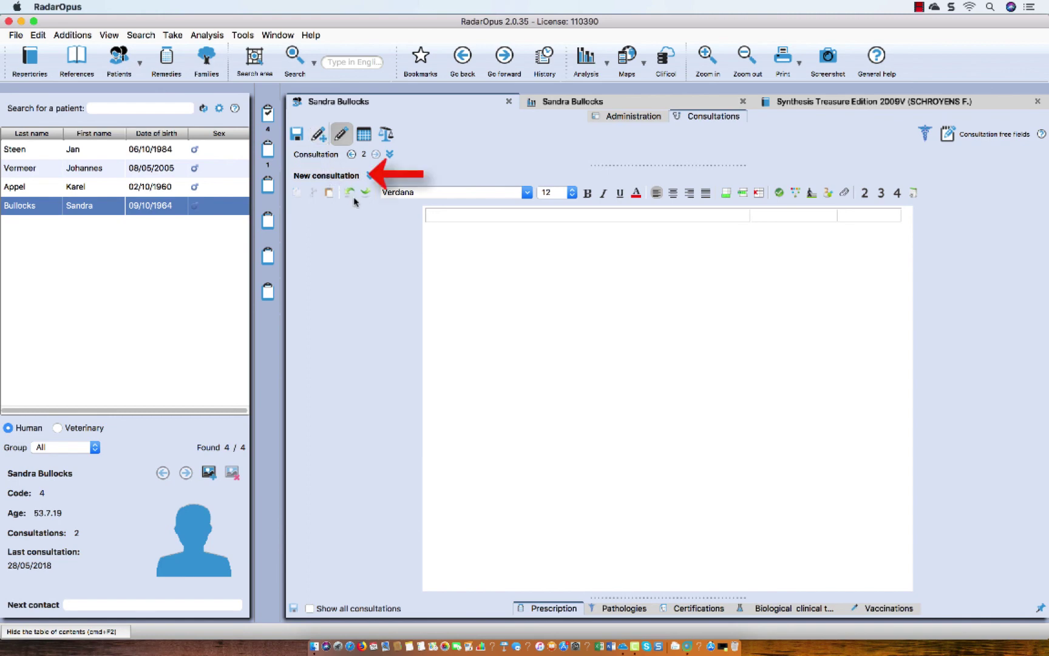
{"action": "type", "text": "Th"}
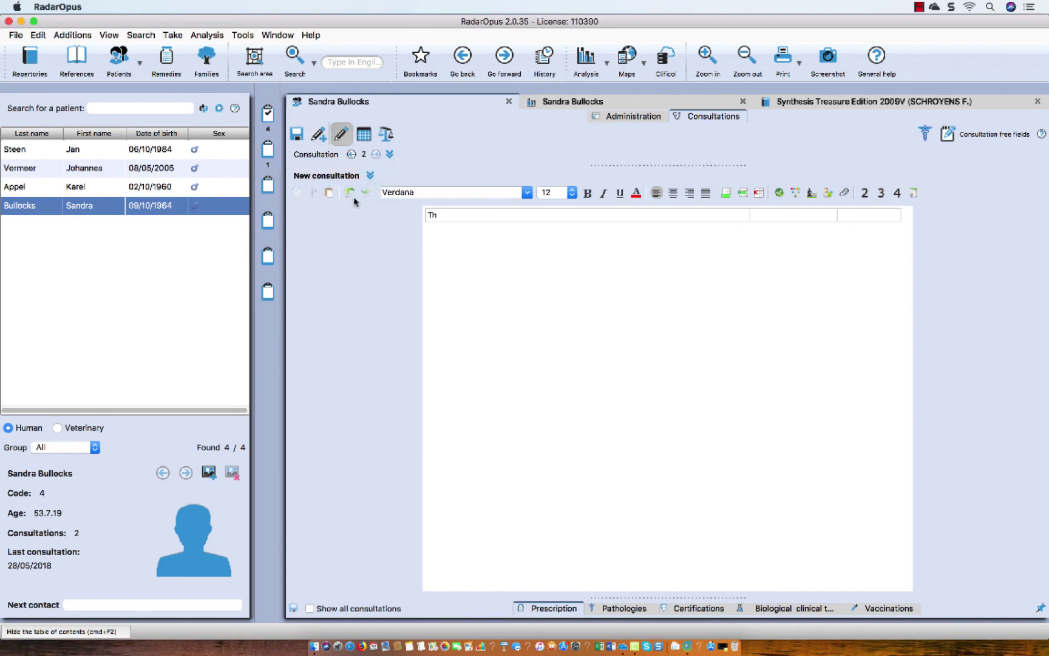
{"action": "type", "text": "ird consultation"}
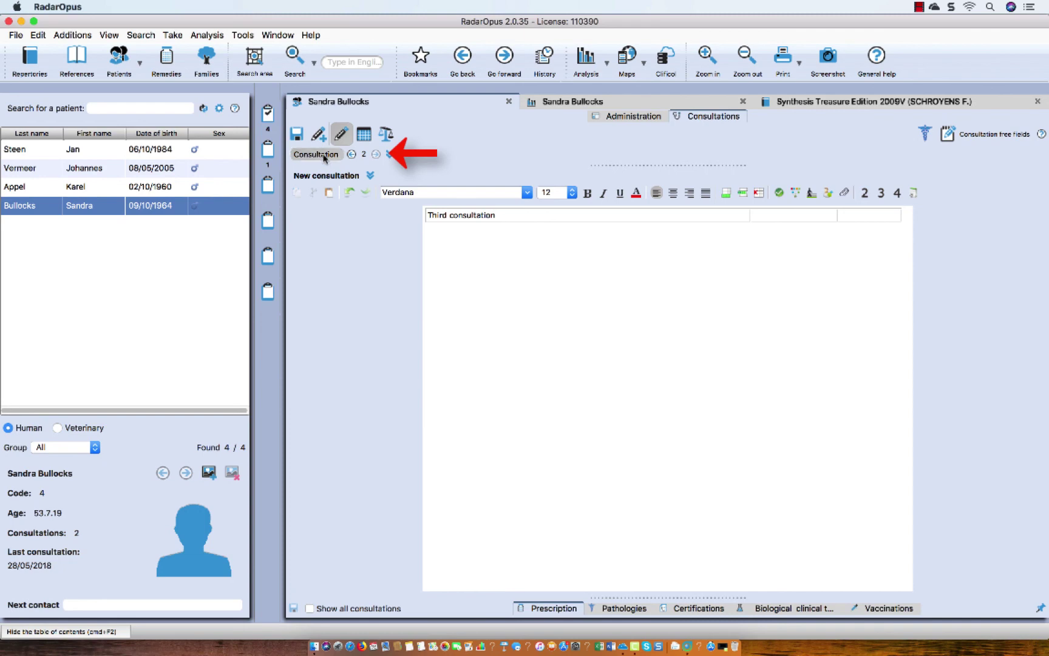
{"action": "left_click", "coordinate": [324, 156]}
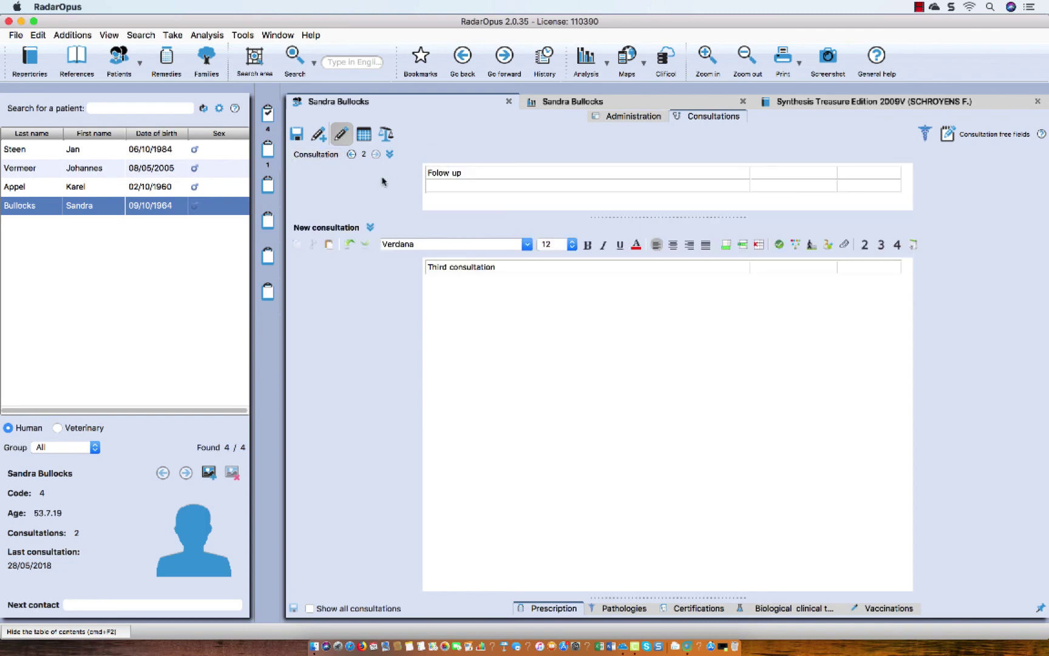
{"action": "left_click", "coordinate": [351, 154]}
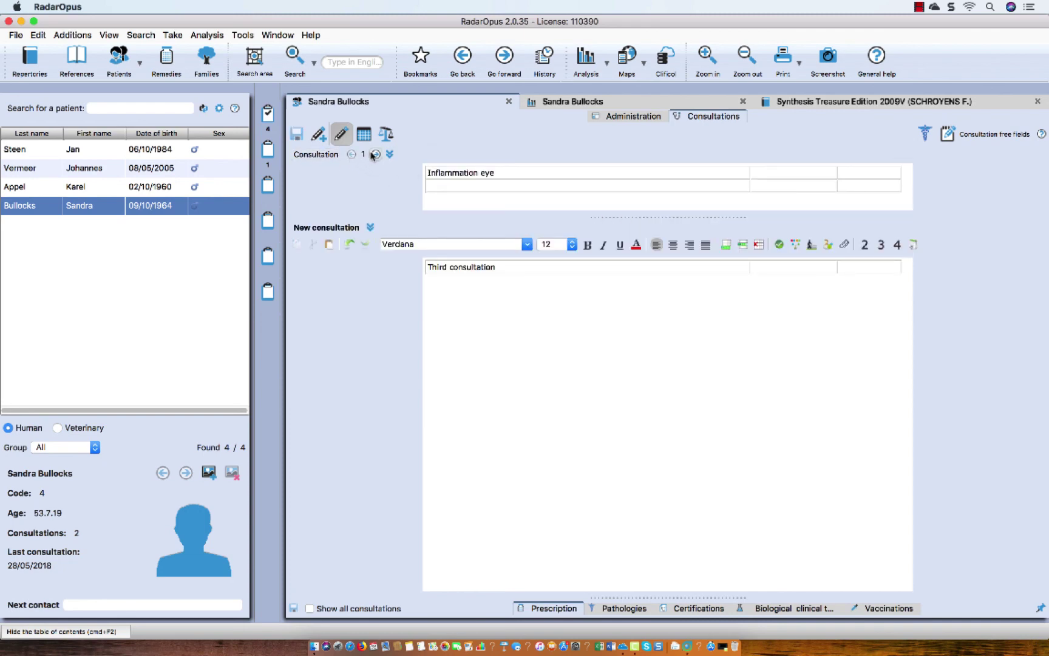
{"action": "left_click", "coordinate": [376, 154]}
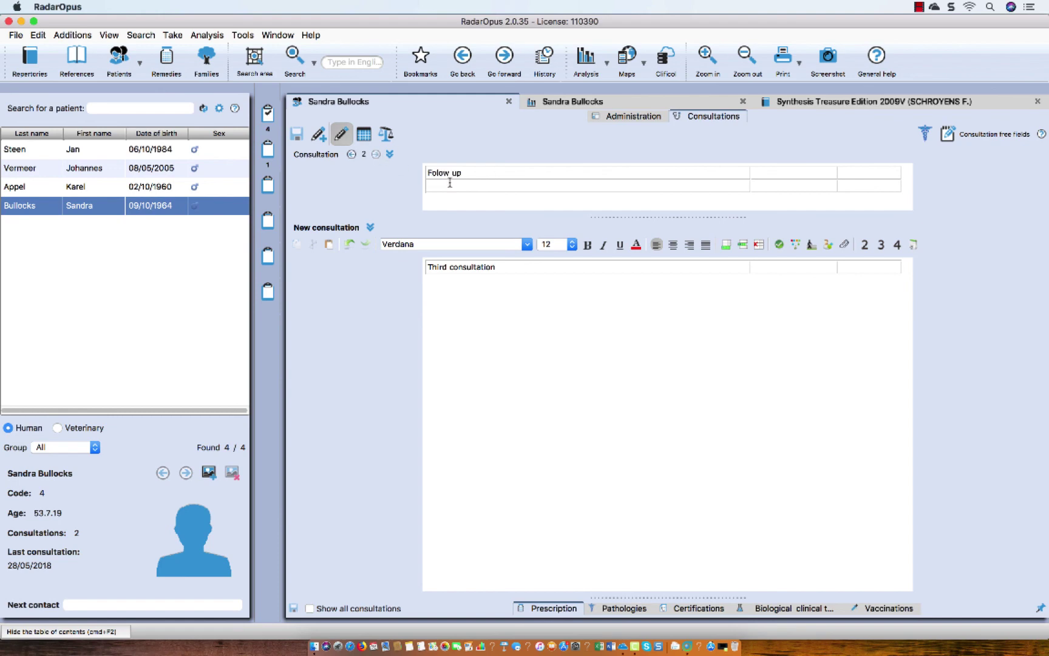
{"action": "left_click", "coordinate": [450, 290]}
Step: Add the Synthesis MIND - ANXIETY - motion - amel. rubric to clipboard 1, then return to consultations
{"action": "left_click", "coordinate": [783, 102]}
{"action": "scroll", "coordinate": [553, 314], "scroll_direction": "down", "scroll_amount": 15}
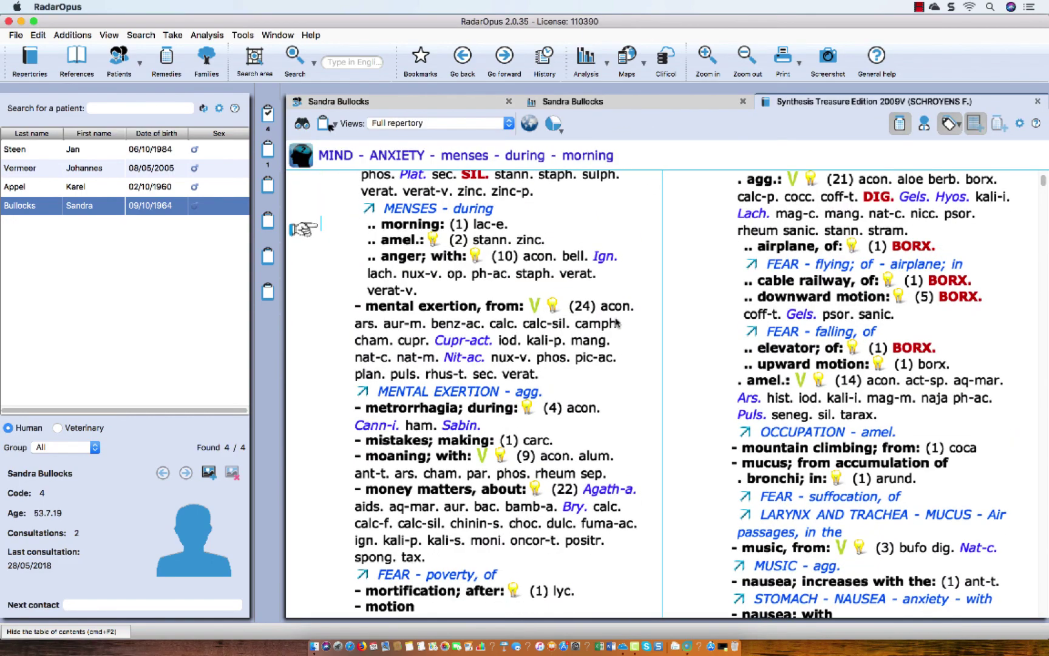
{"action": "left_click_drag", "start_coordinate": [695, 374], "coordinate": [268, 114]}
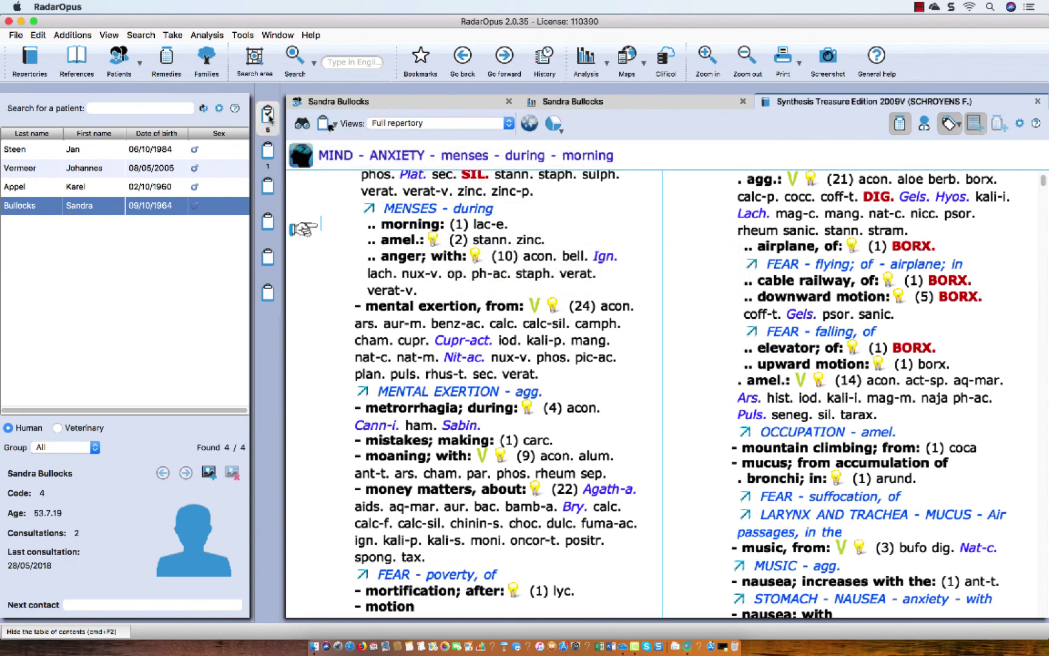
{"action": "left_click", "coordinate": [379, 105]}
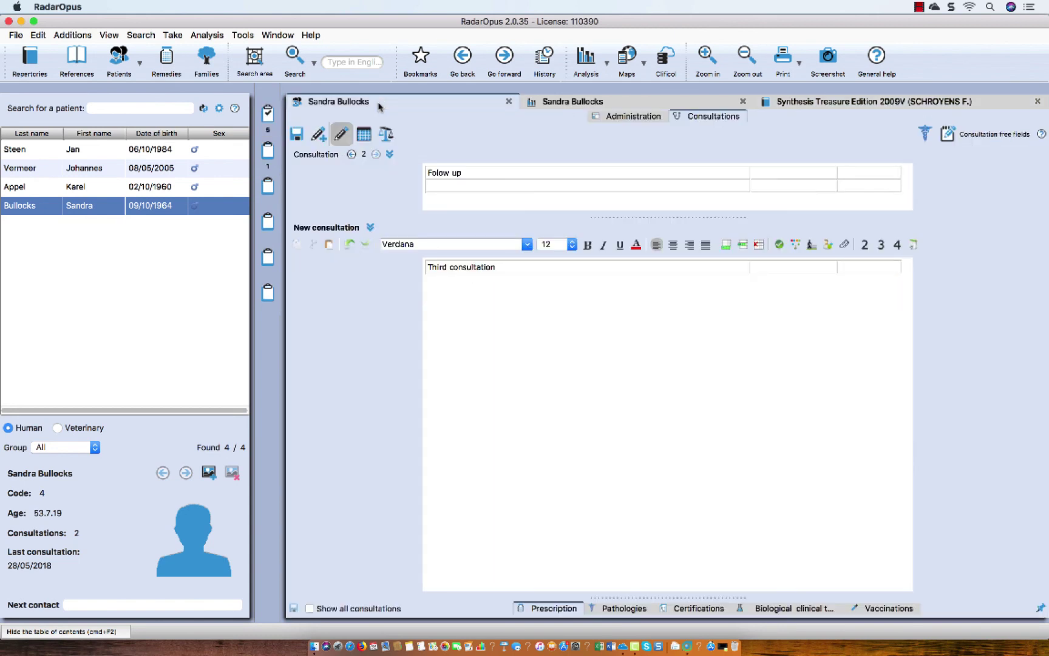
Step: Save the third consultation and confirm it lists analysis No. 32 with 6 symptoms
{"action": "left_click", "coordinate": [297, 135]}
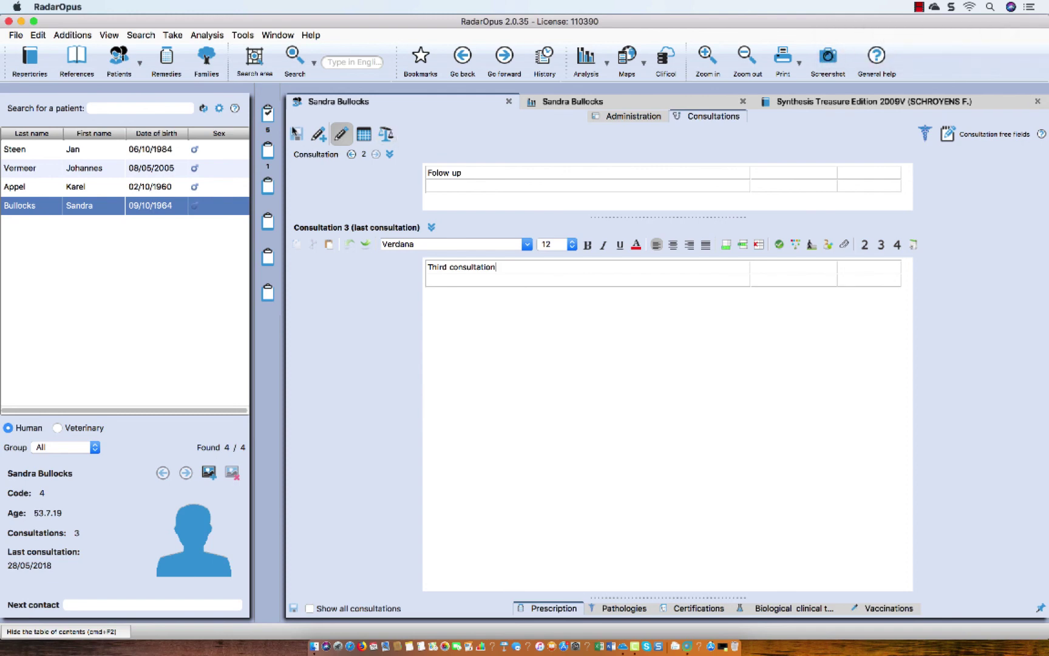
{"action": "left_click", "coordinate": [363, 136]}
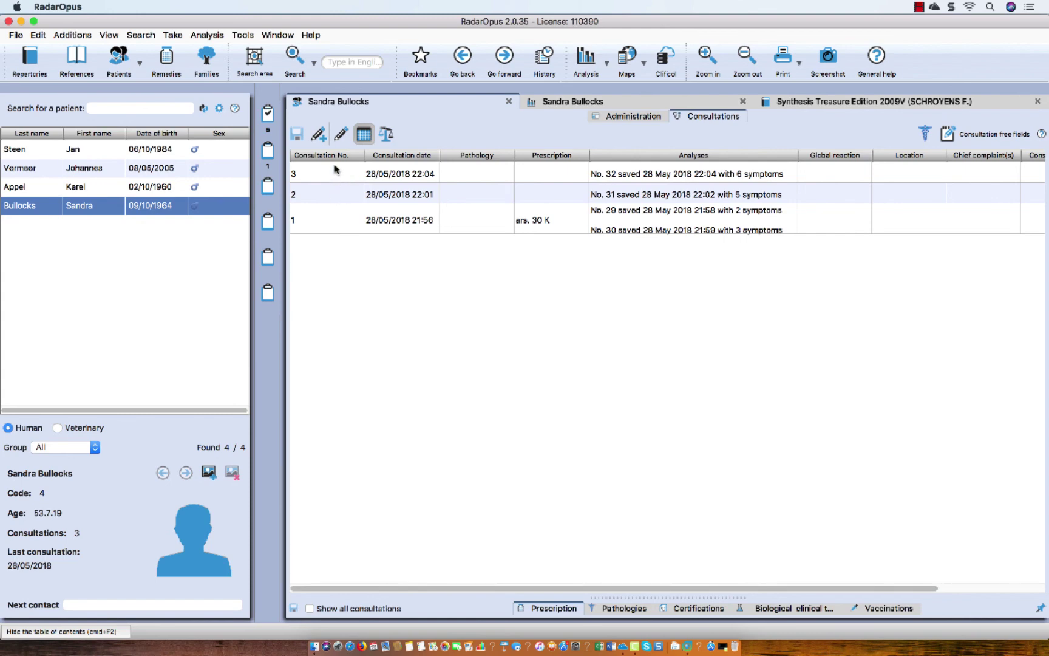
{"action": "mouse_move", "coordinate": [640, 222]}
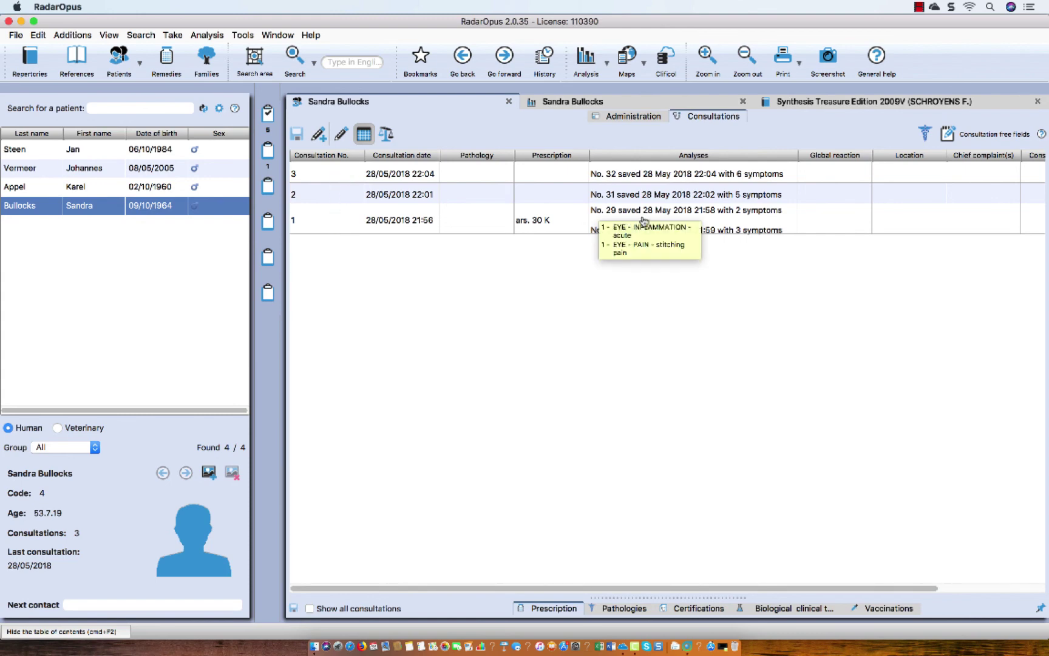
{"action": "mouse_move", "coordinate": [657, 198]}
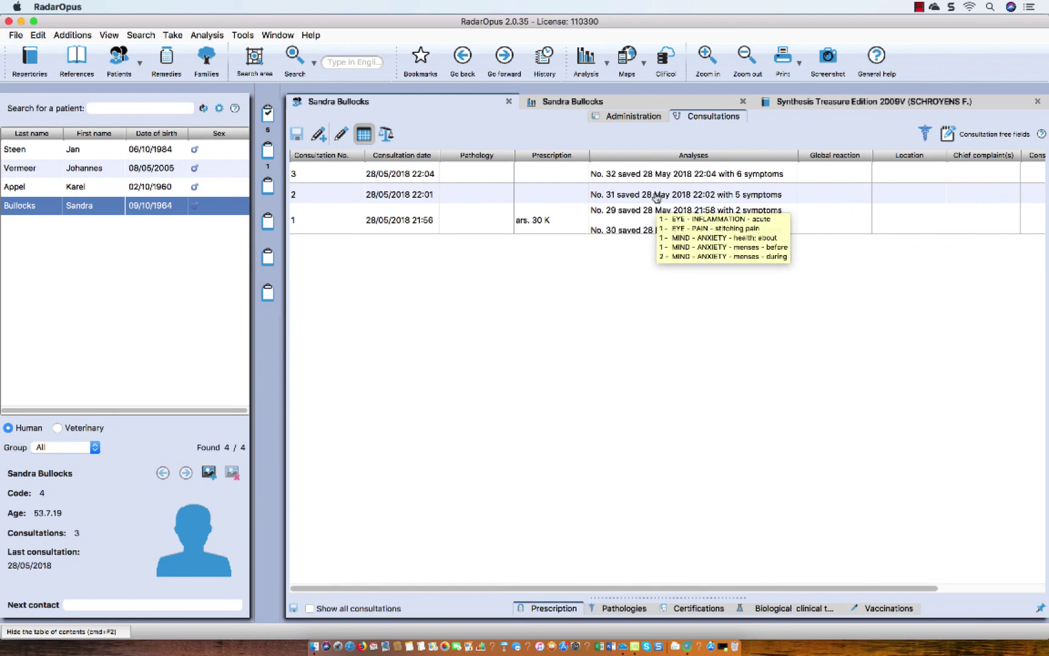
{"action": "mouse_move", "coordinate": [653, 174]}
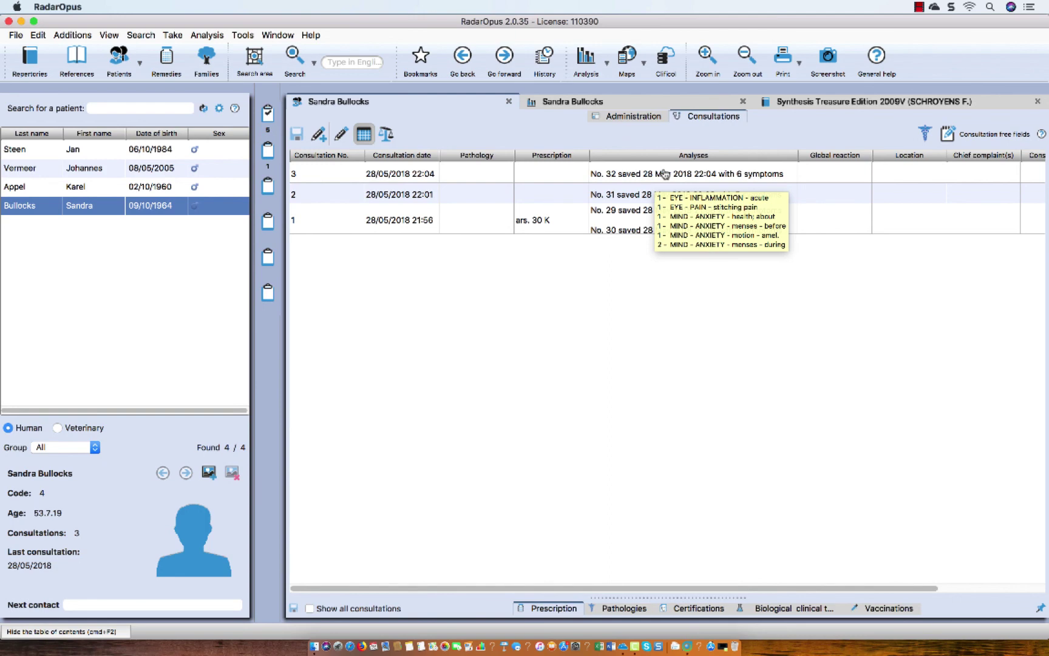
{"action": "left_click", "coordinate": [341, 134]}
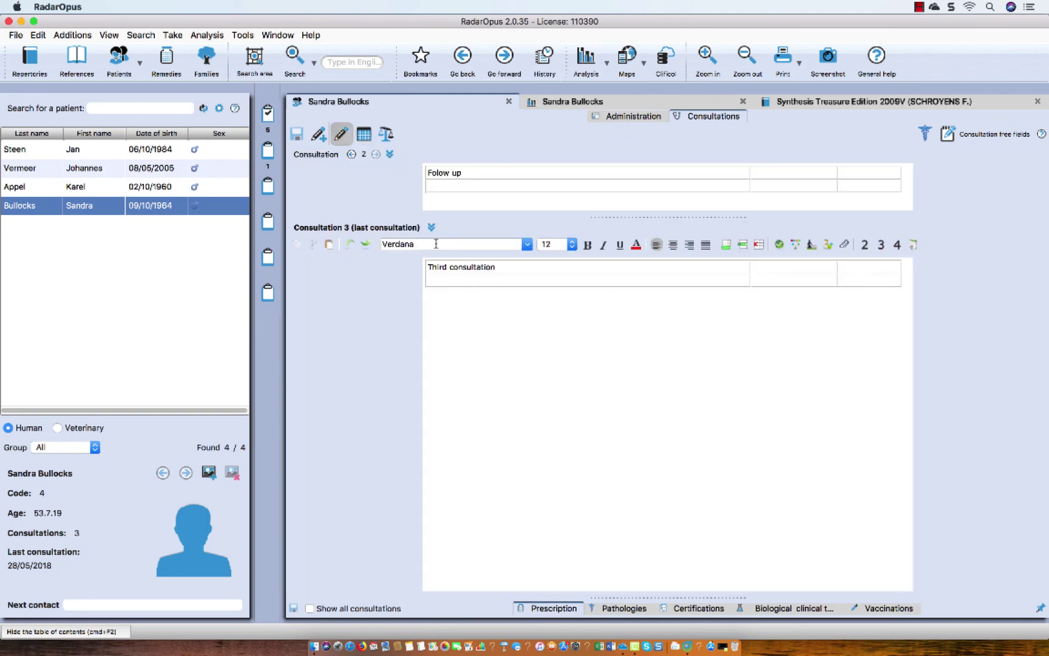